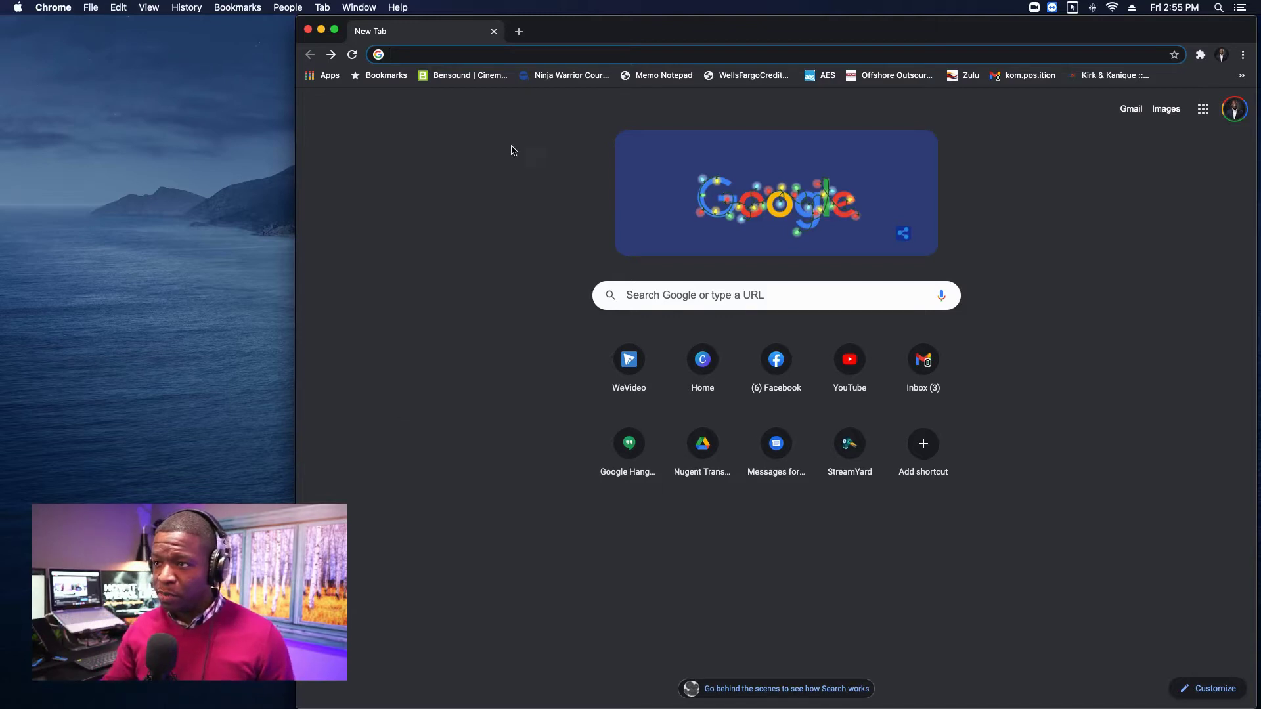
Step: Go forward in Chrome to the guest.ecamm.live interview join page
{"action": "left_click", "coordinate": [537, 56]}
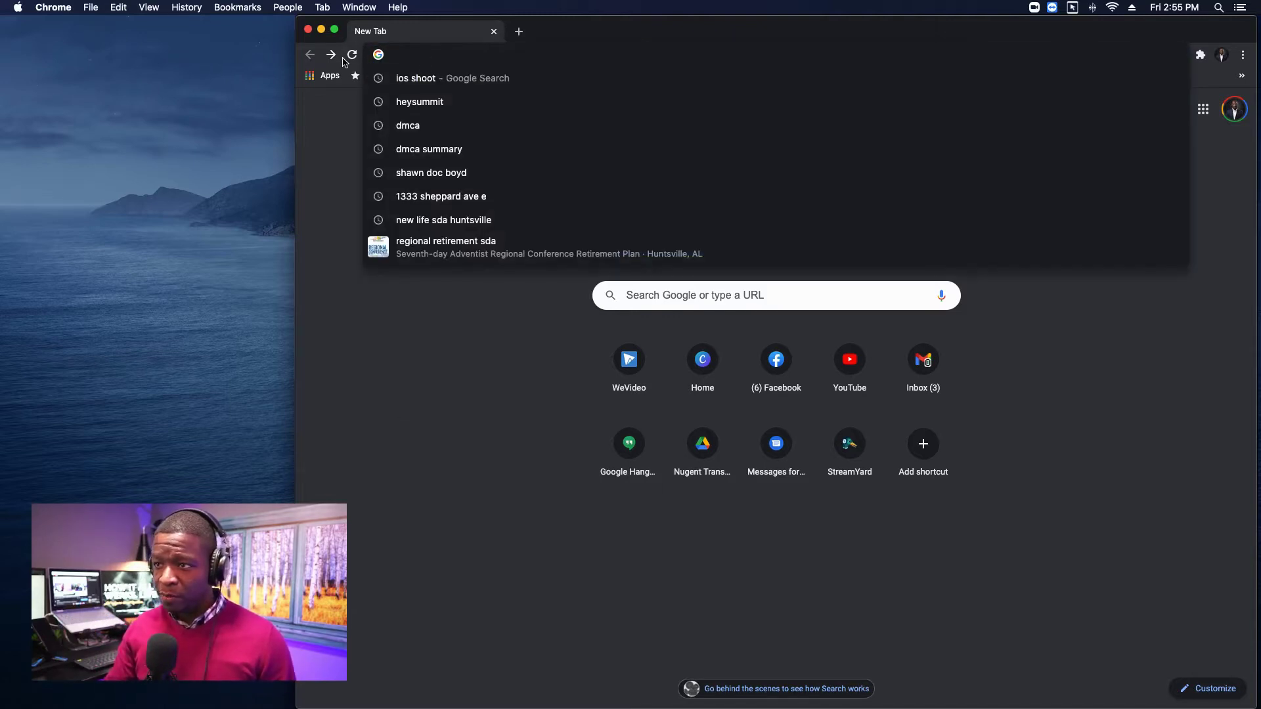
{"action": "left_click", "coordinate": [331, 56]}
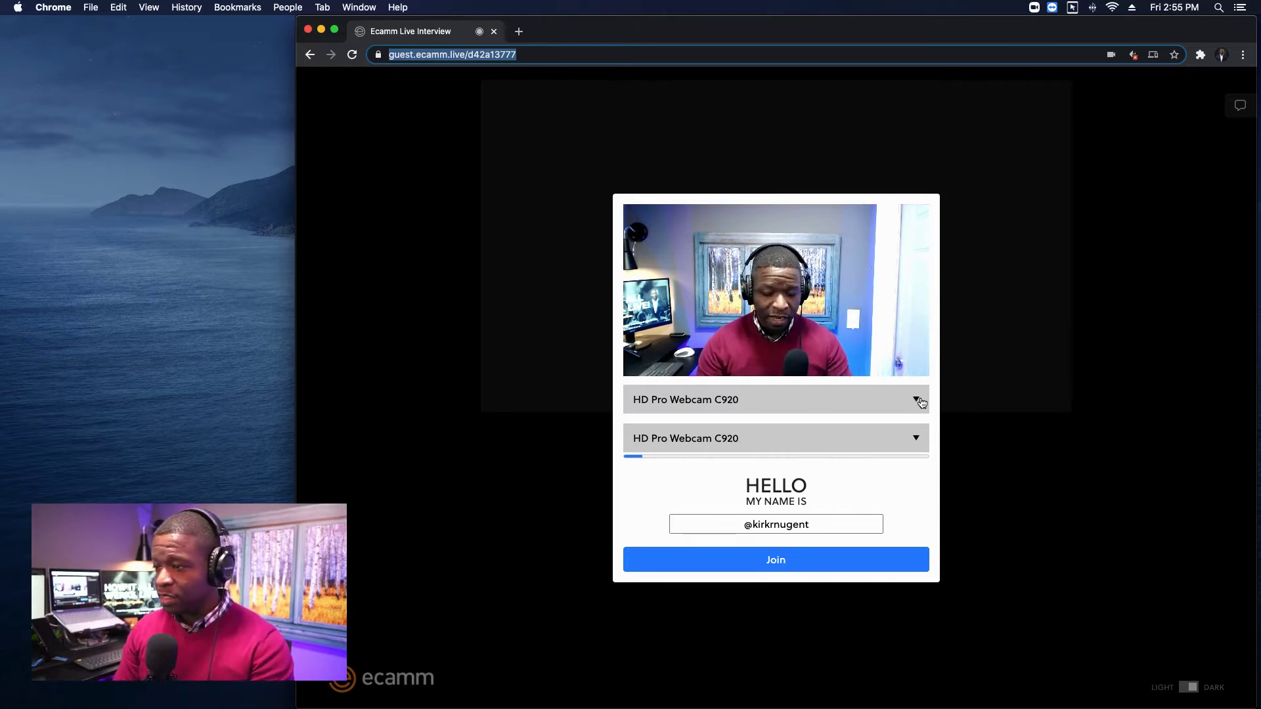
Step: Keep HD Pro Webcam C920 as both the camera and the microphone on the guest page
{"action": "left_click", "coordinate": [922, 403]}
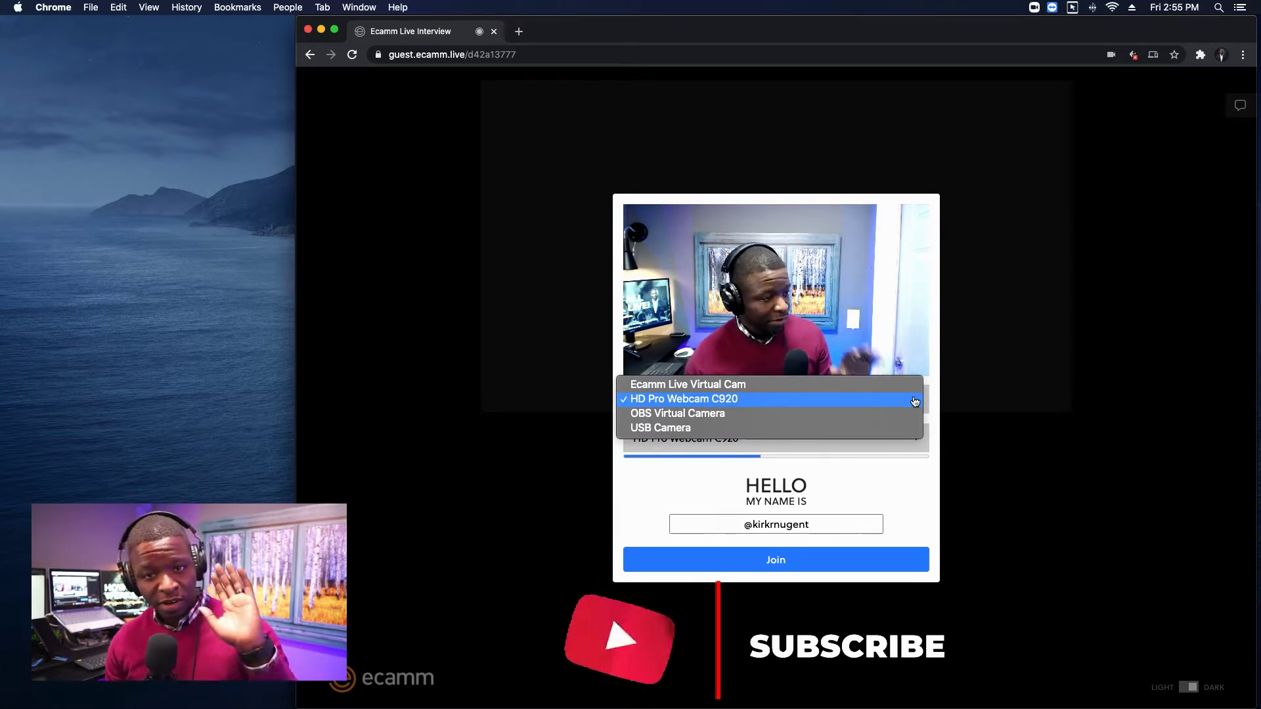
{"action": "left_click", "coordinate": [925, 462]}
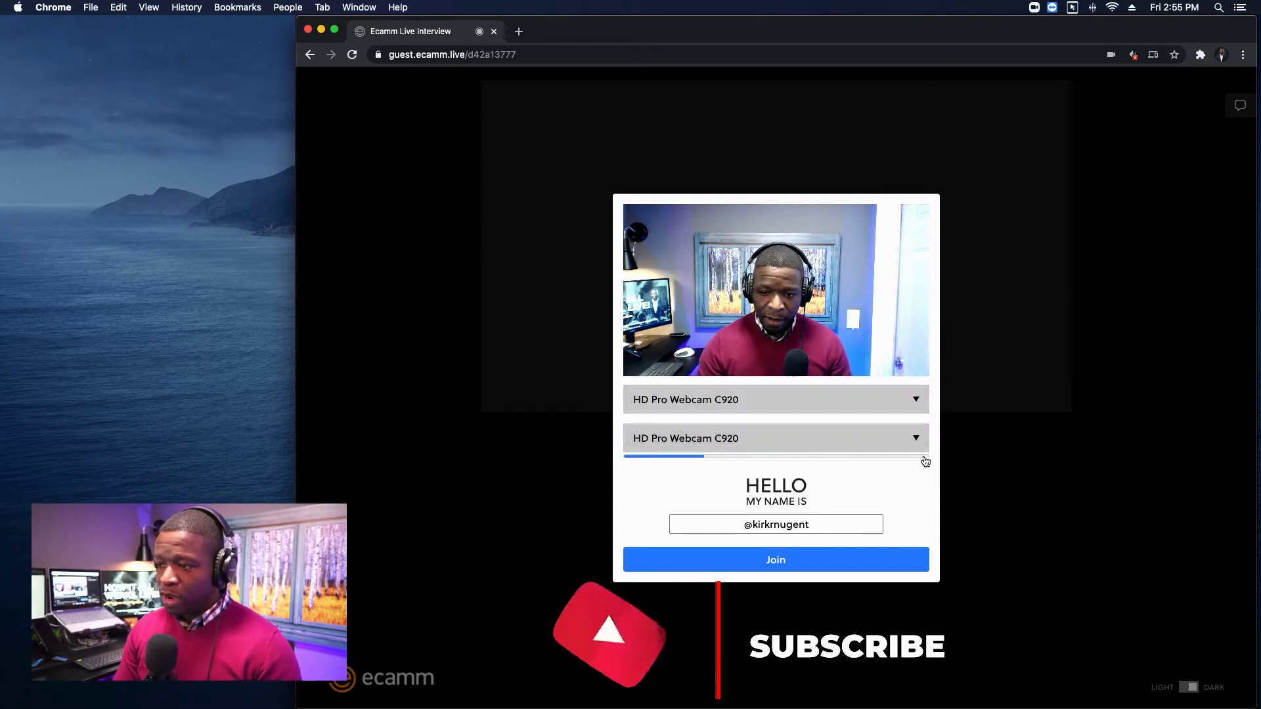
{"action": "left_click", "coordinate": [917, 439]}
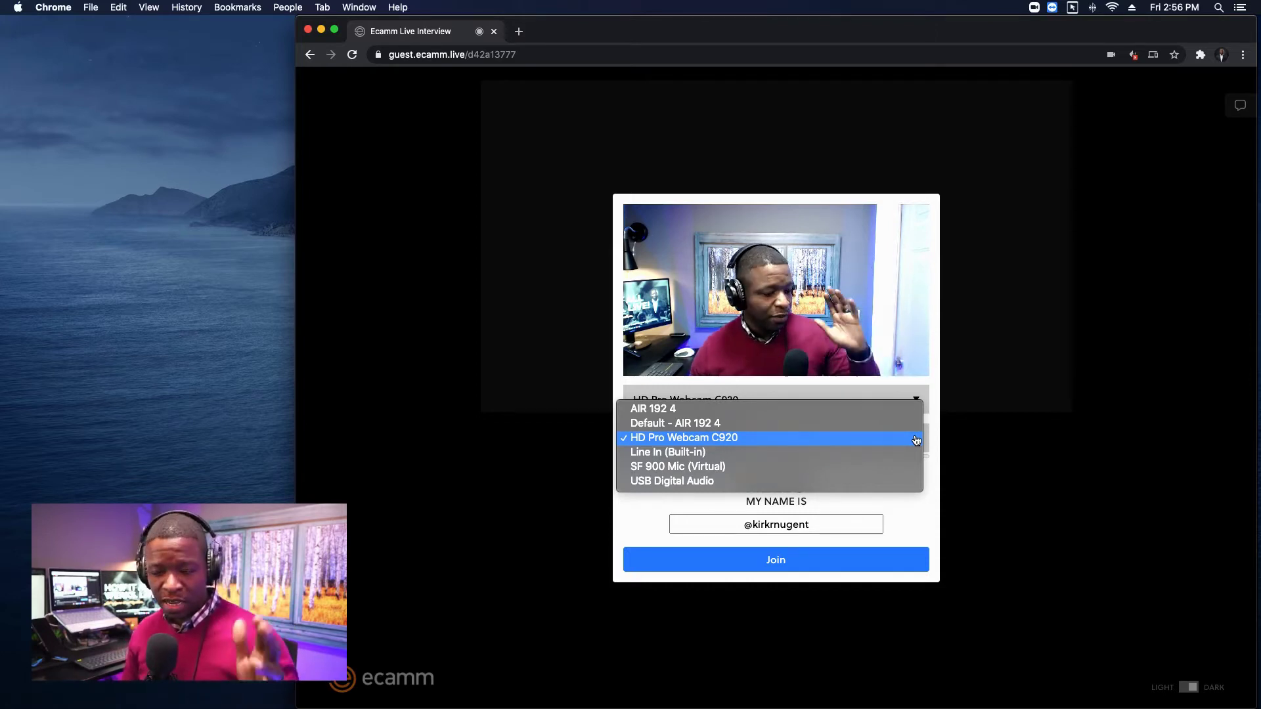
{"action": "left_click", "coordinate": [965, 437]}
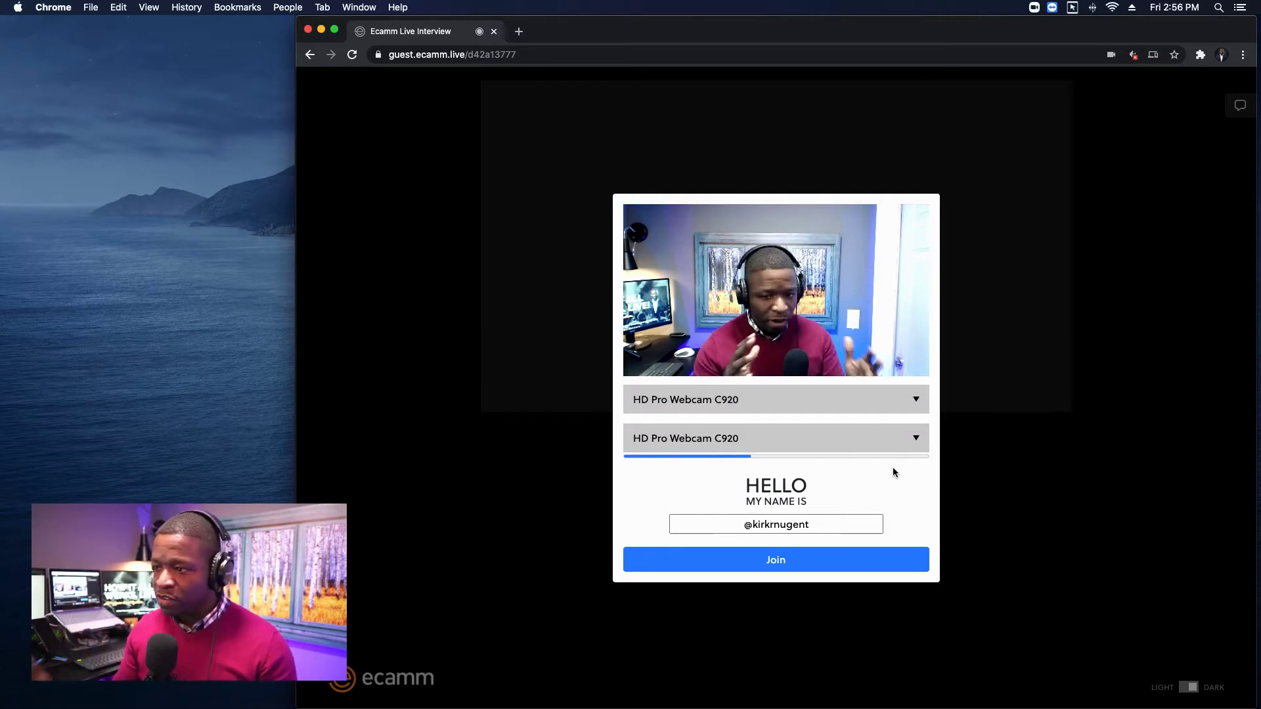
Step: Join the interview session as a guest and show the session's comments panel
{"action": "left_click", "coordinate": [790, 564]}
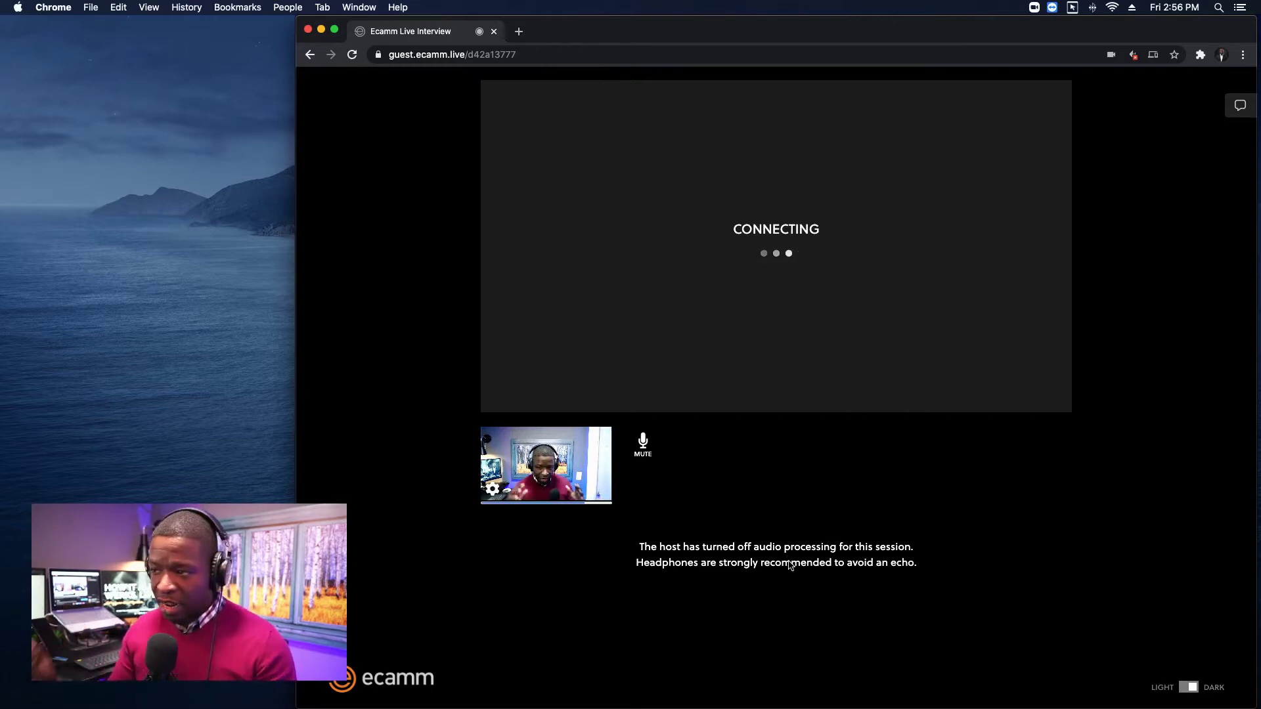
{"action": "left_click", "coordinate": [1240, 107]}
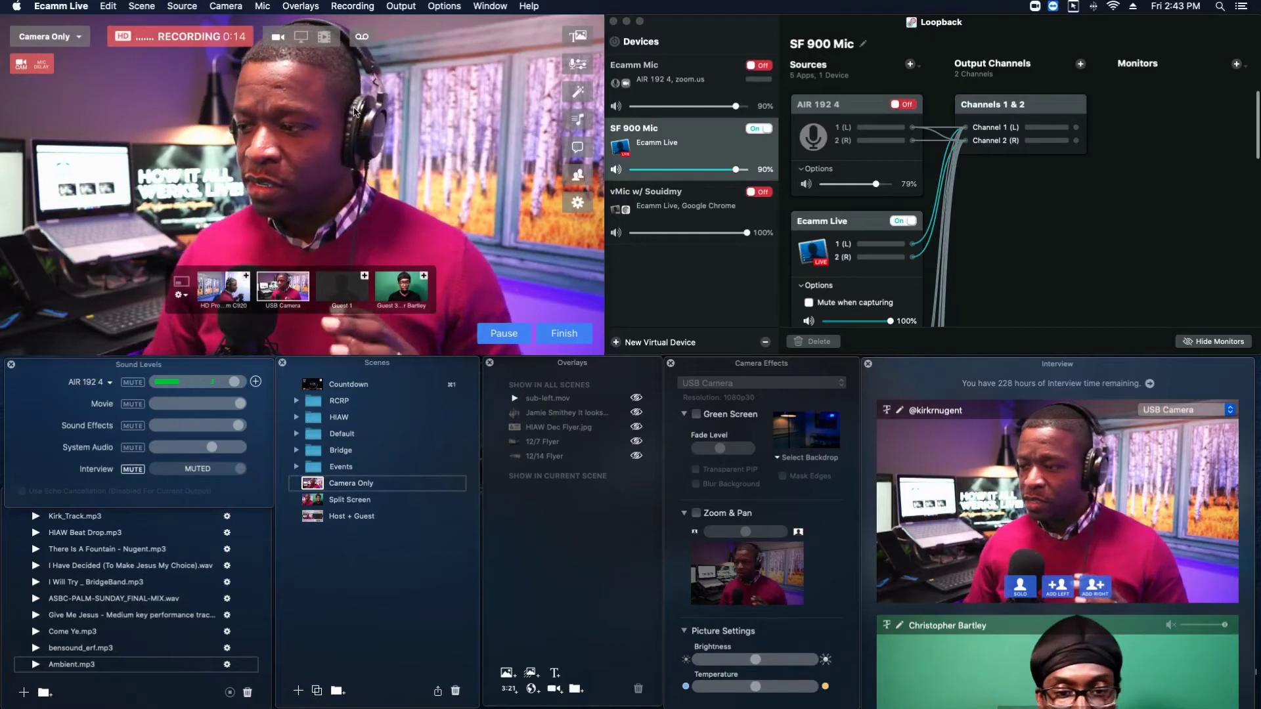
Step: Drag the Interview window up over the Loopback window to reveal the guest feed
{"action": "left_click_drag", "start_coordinate": [949, 368], "coordinate": [964, 239]}
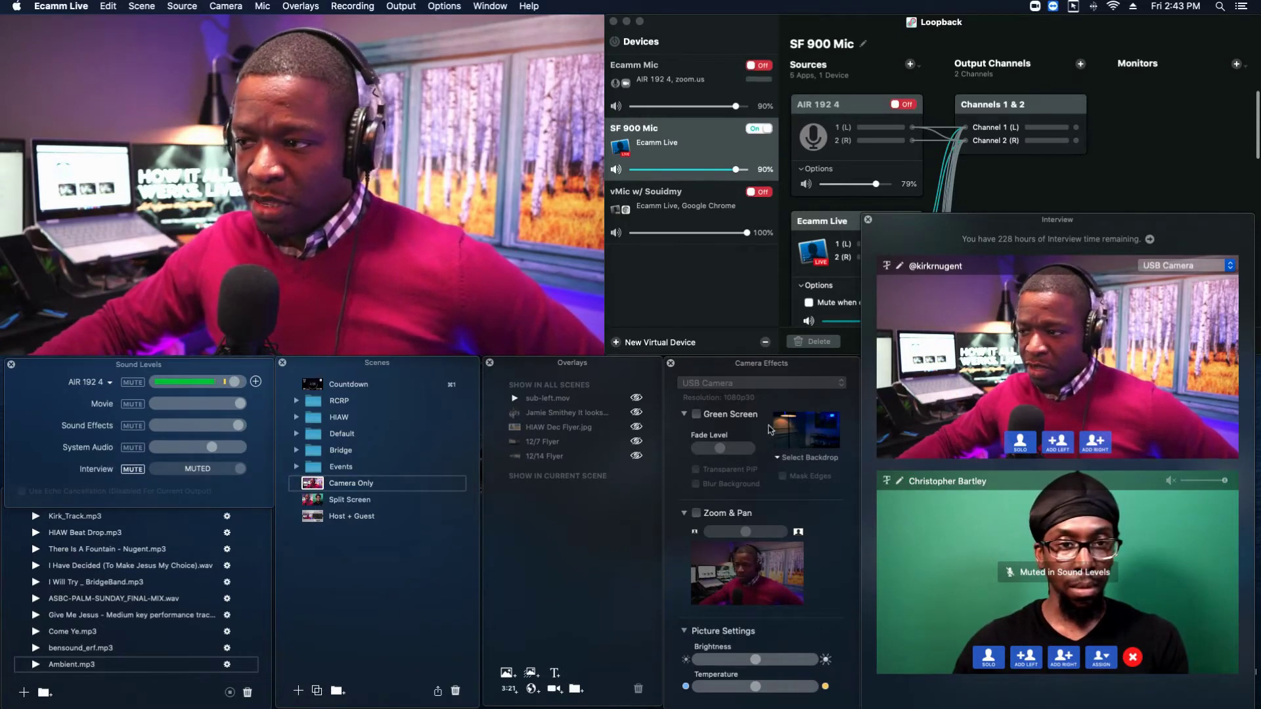
Step: Switch to the Split Screen scene and turn off Crop Split Screen in its source options
{"action": "left_click", "coordinate": [314, 502]}
{"action": "mouse_move", "coordinate": [349, 265]}
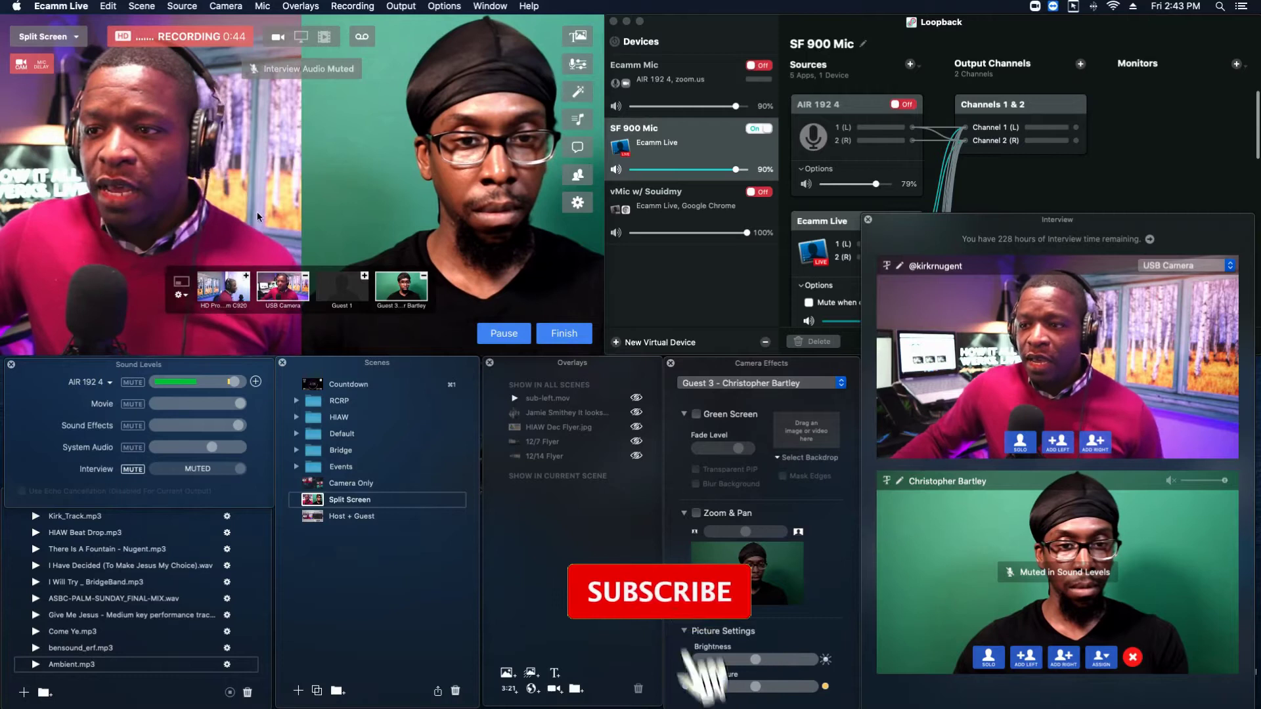
{"action": "left_click", "coordinate": [184, 296]}
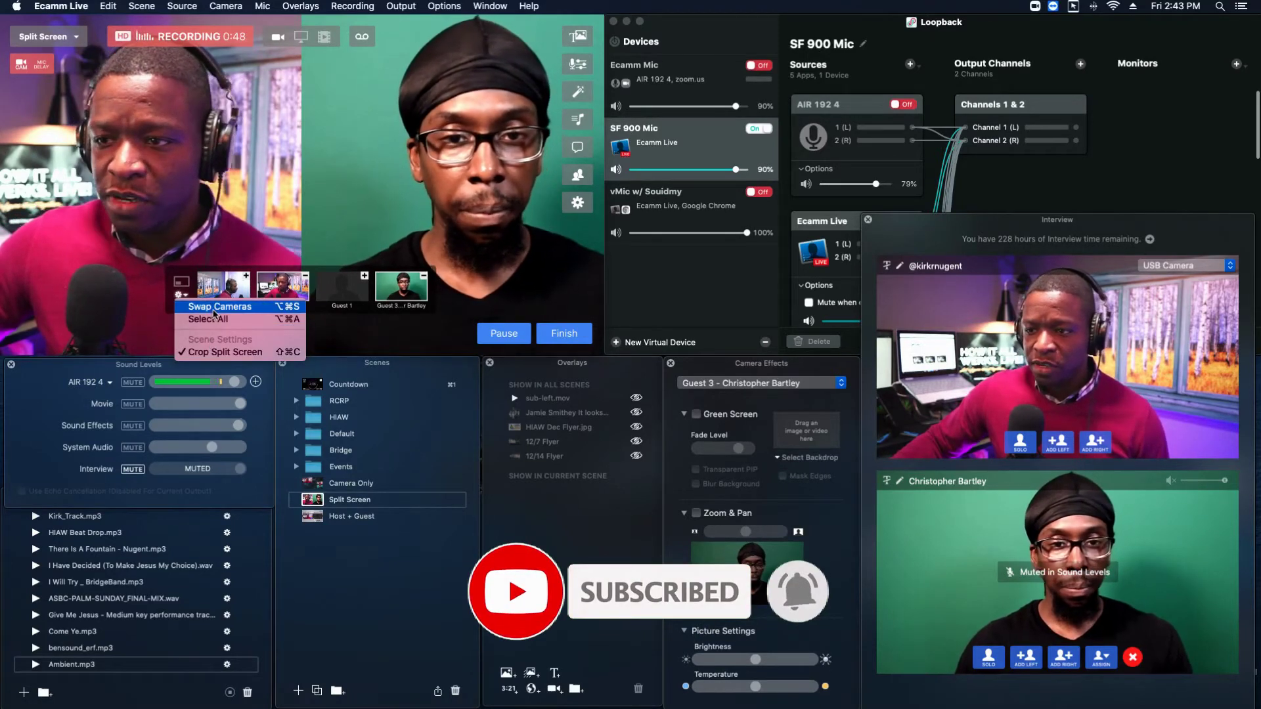
{"action": "left_click", "coordinate": [207, 352]}
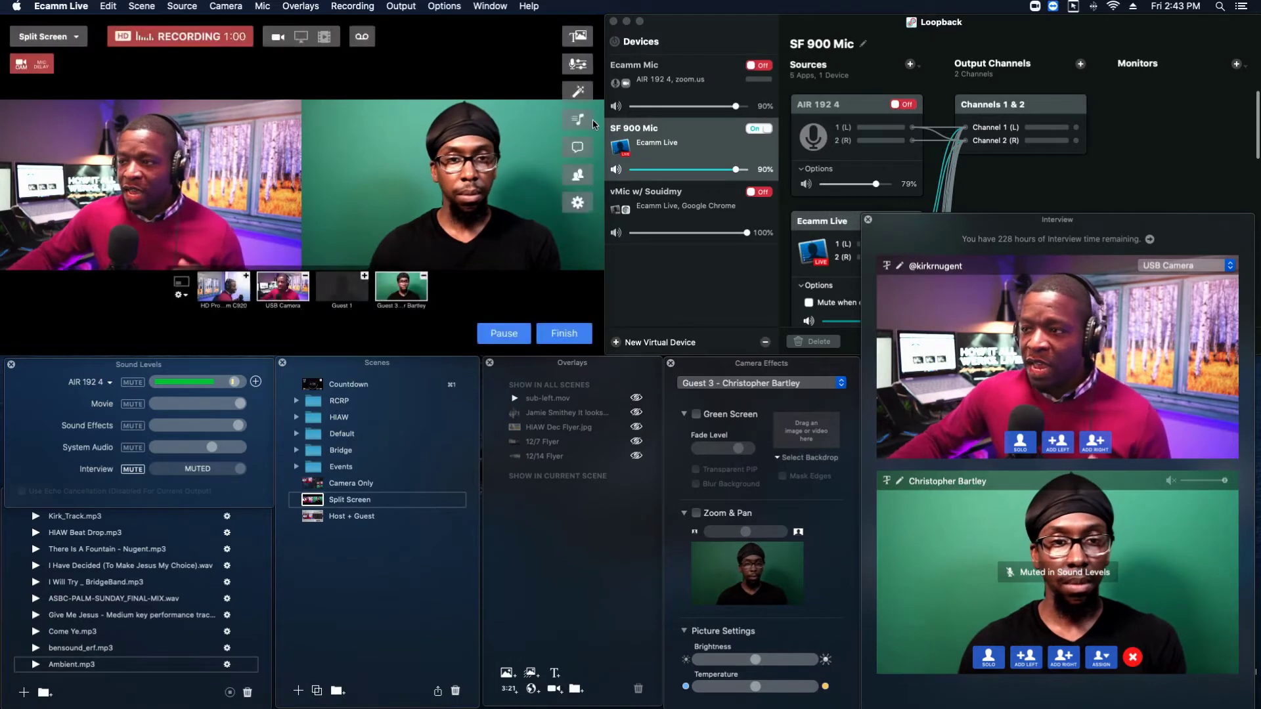
{"action": "mouse_move", "coordinate": [562, 99]}
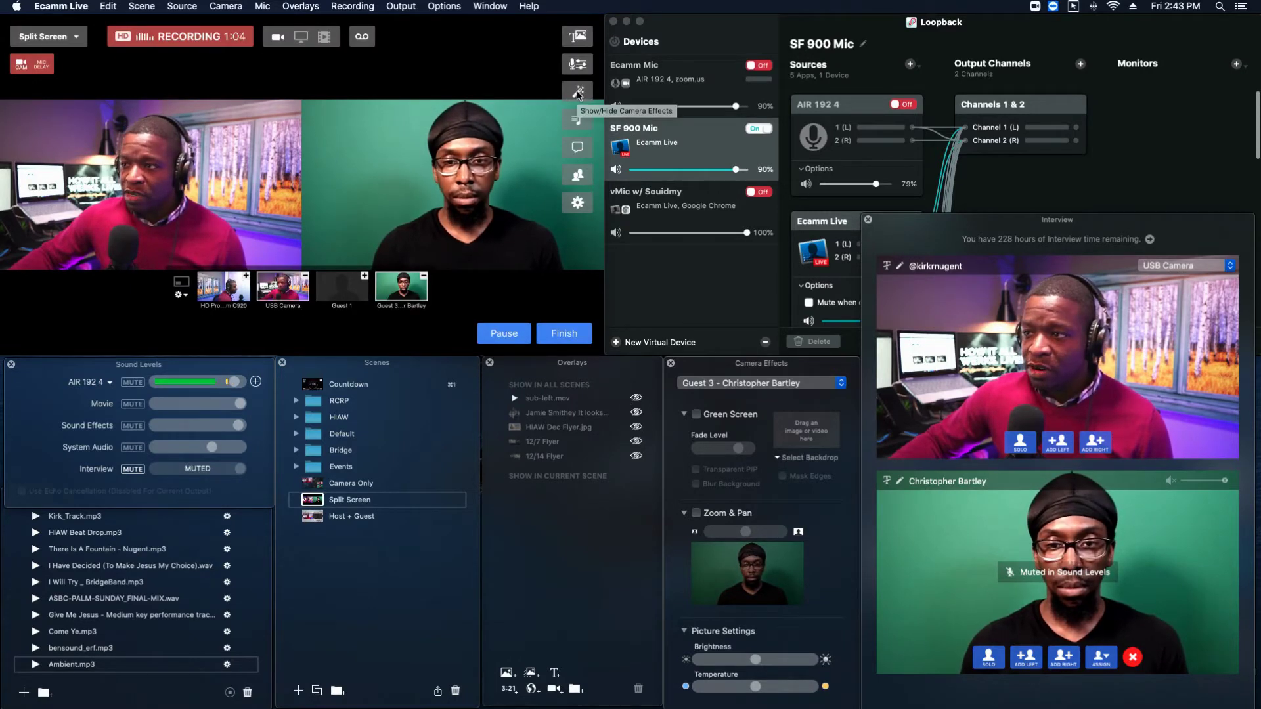
Step: Show the Camera Effects settings and enable Green Screen for the guest
{"action": "left_click", "coordinate": [578, 91]}
{"action": "left_click", "coordinate": [578, 92]}
{"action": "left_click", "coordinate": [578, 92]}
{"action": "left_click", "coordinate": [578, 92]}
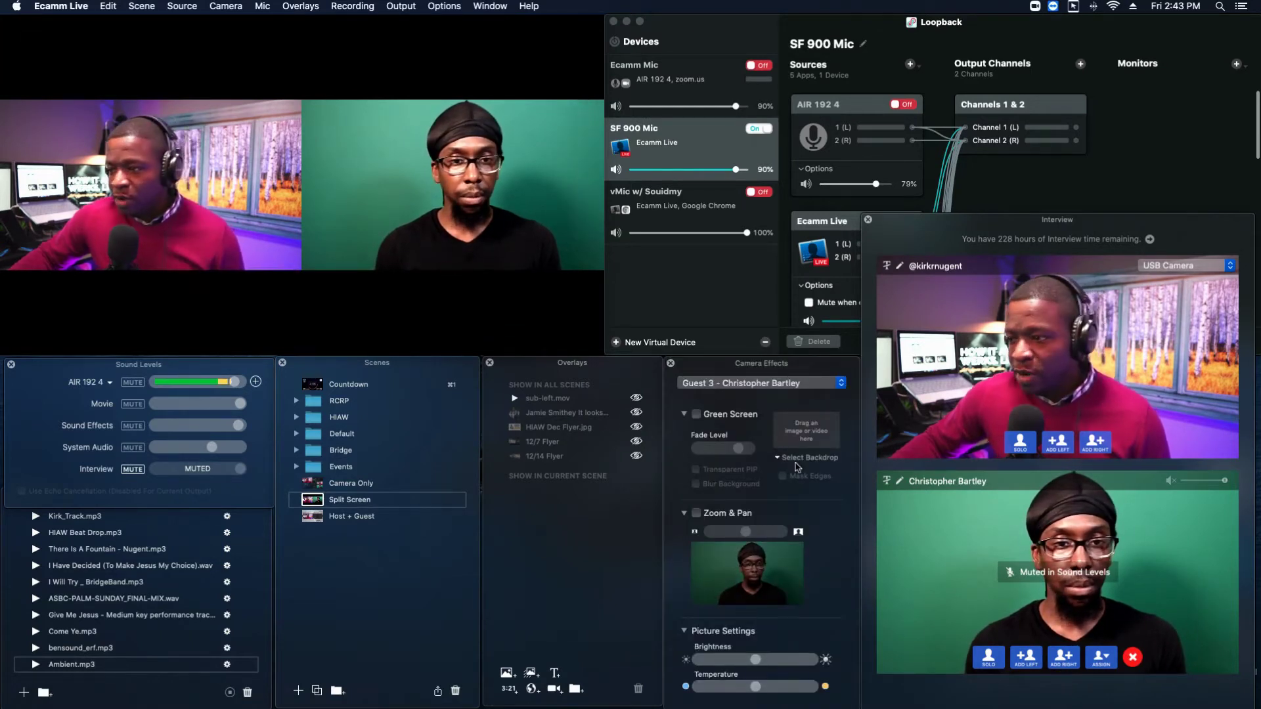
{"action": "left_click", "coordinate": [697, 414]}
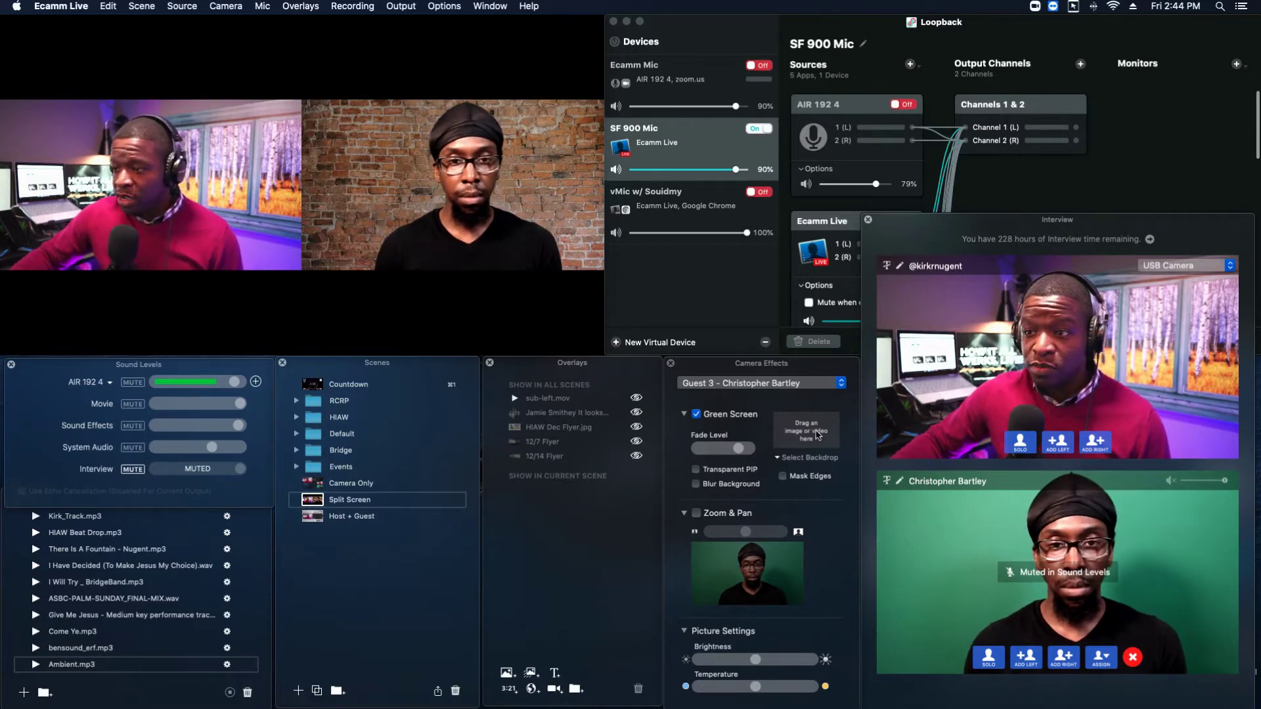
Step: Load the-futur-virtual-background-07.jpg from Downloads as the green-screen backdrop
{"action": "left_click", "coordinate": [817, 435]}
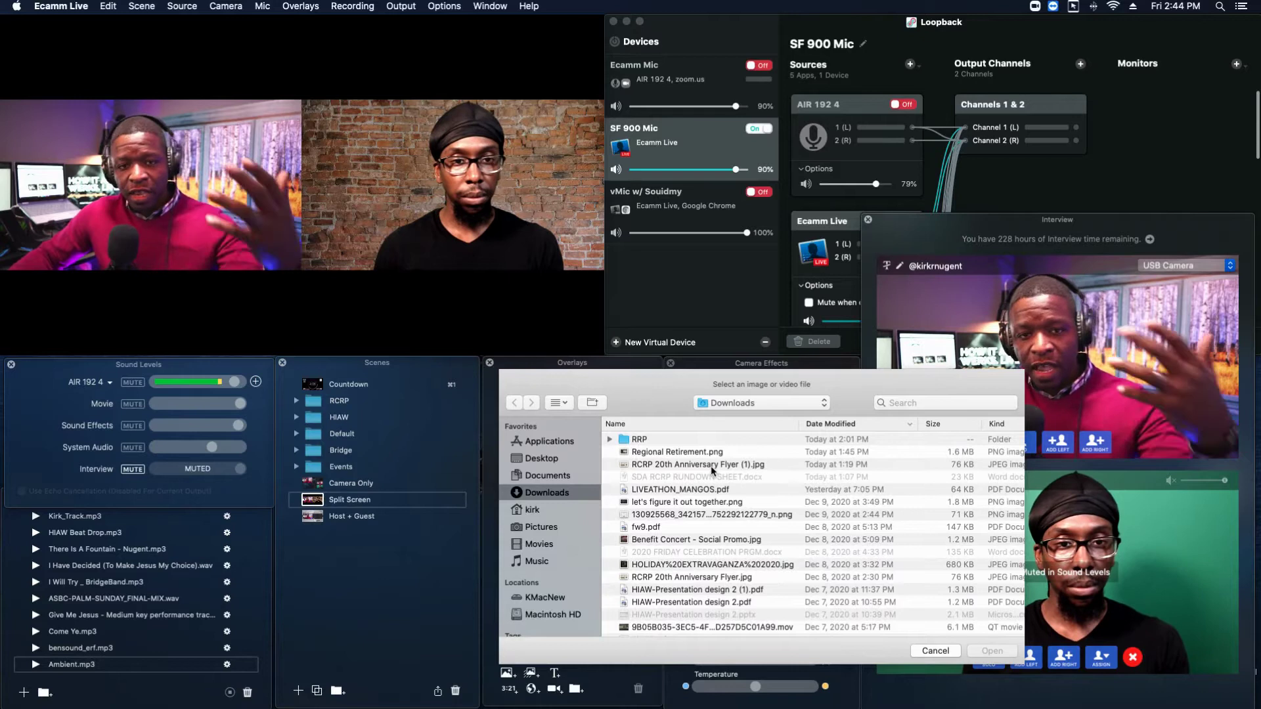
{"action": "scroll", "coordinate": [735, 576], "scroll_direction": "down", "scroll_amount": 5}
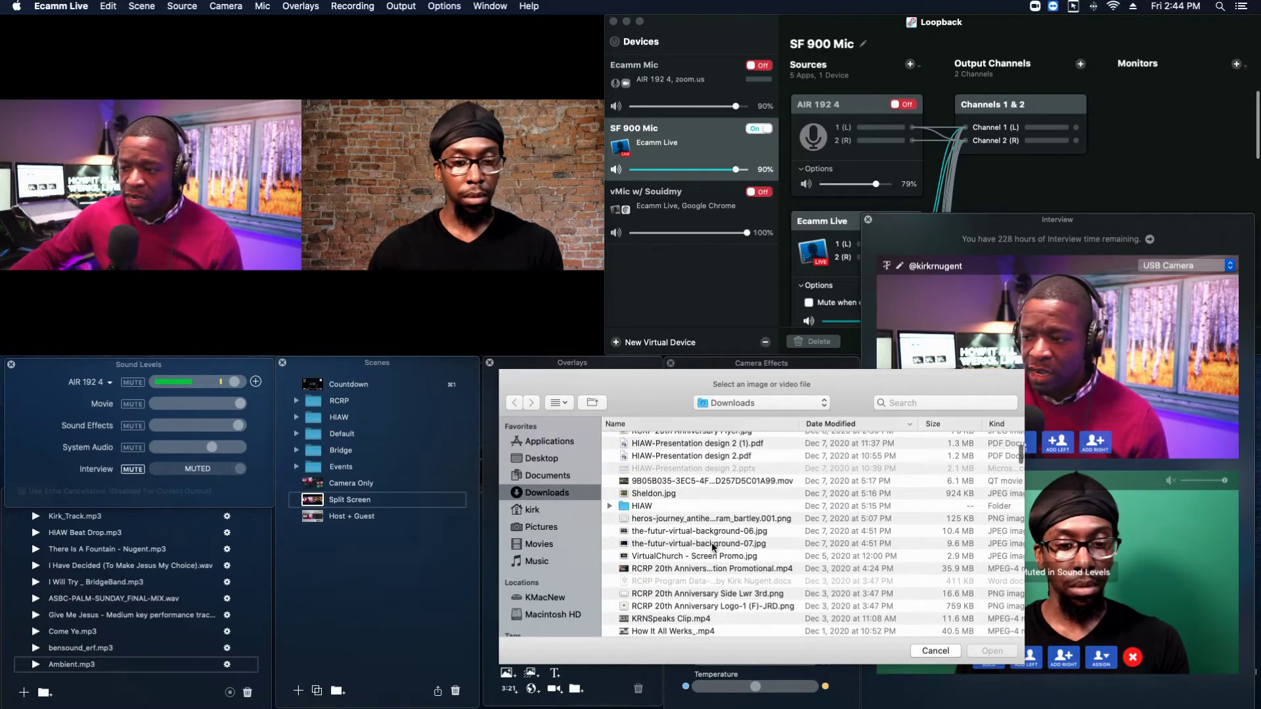
{"action": "left_click", "coordinate": [714, 547]}
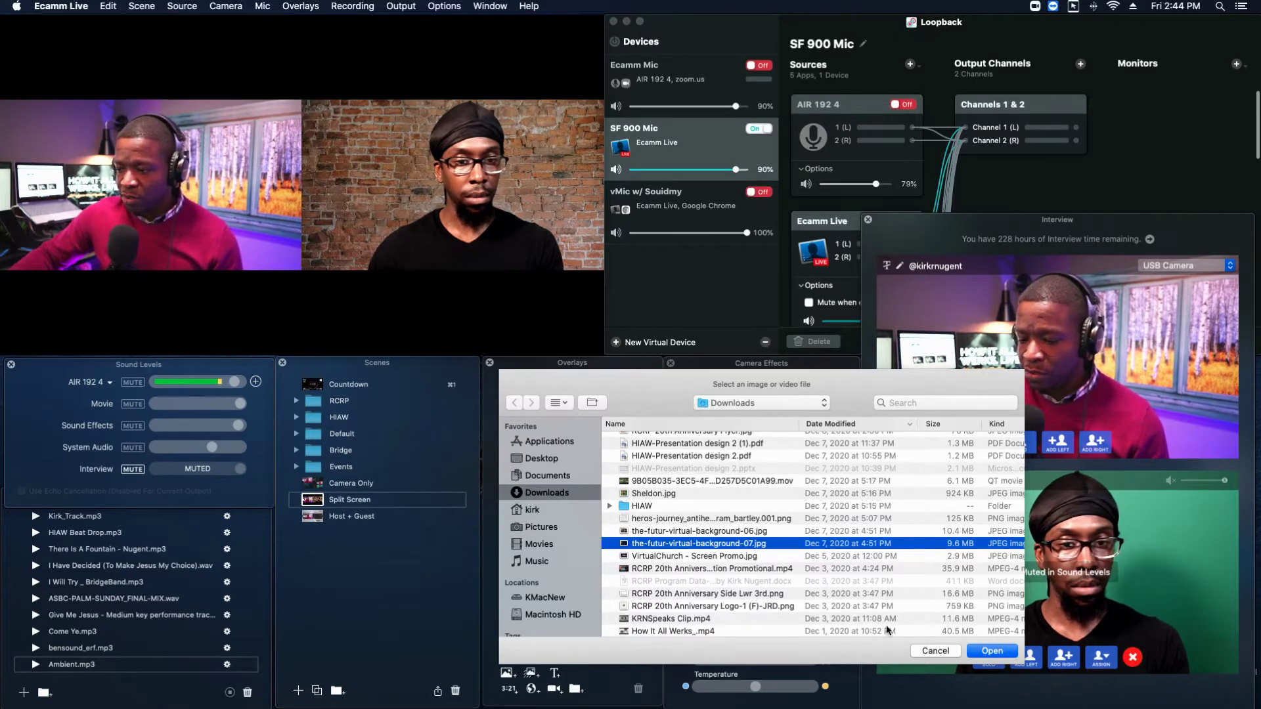
{"action": "key", "text": "space"}
{"action": "key", "text": "space"}
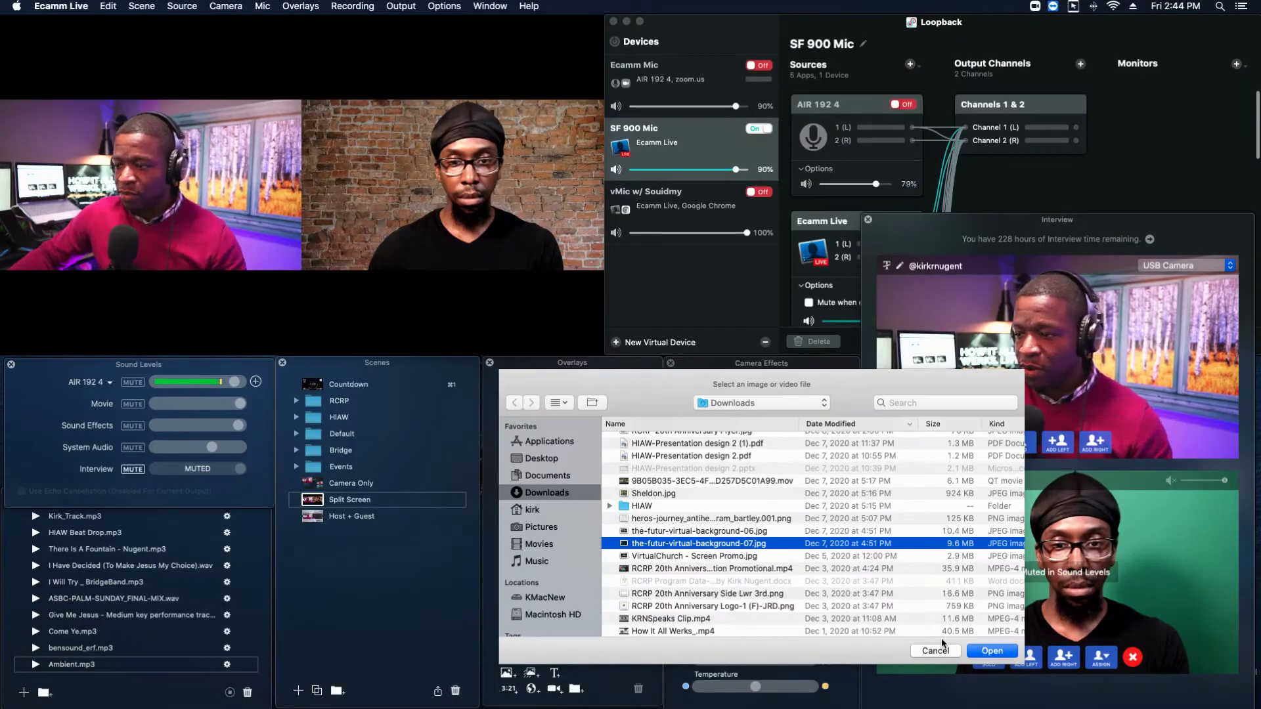
{"action": "left_click", "coordinate": [992, 651]}
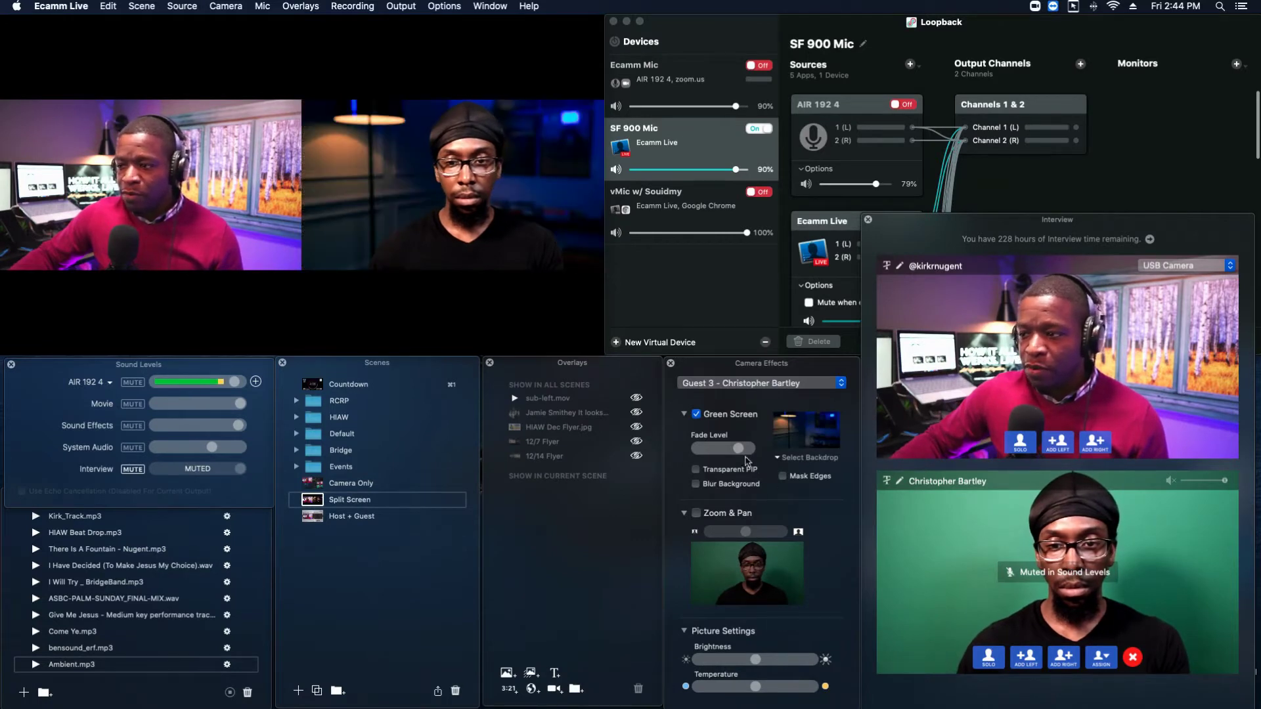
Step: Nudge the Green Screen Fade Level slider slightly to clean up the key
{"action": "left_click_drag", "start_coordinate": [736, 451], "coordinate": [734, 452]}
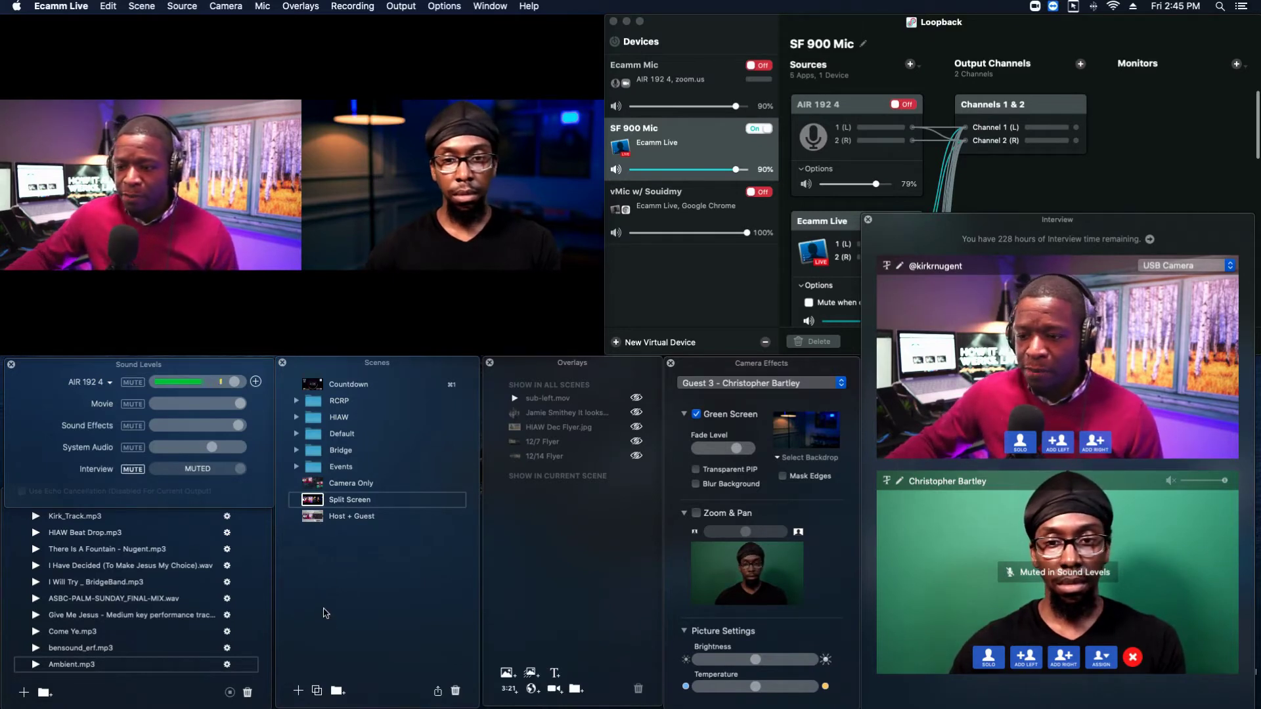
Step: Create a new scene, mute the interview audio, and add a USB Camera overlay at top-left
{"action": "left_click", "coordinate": [298, 691]}
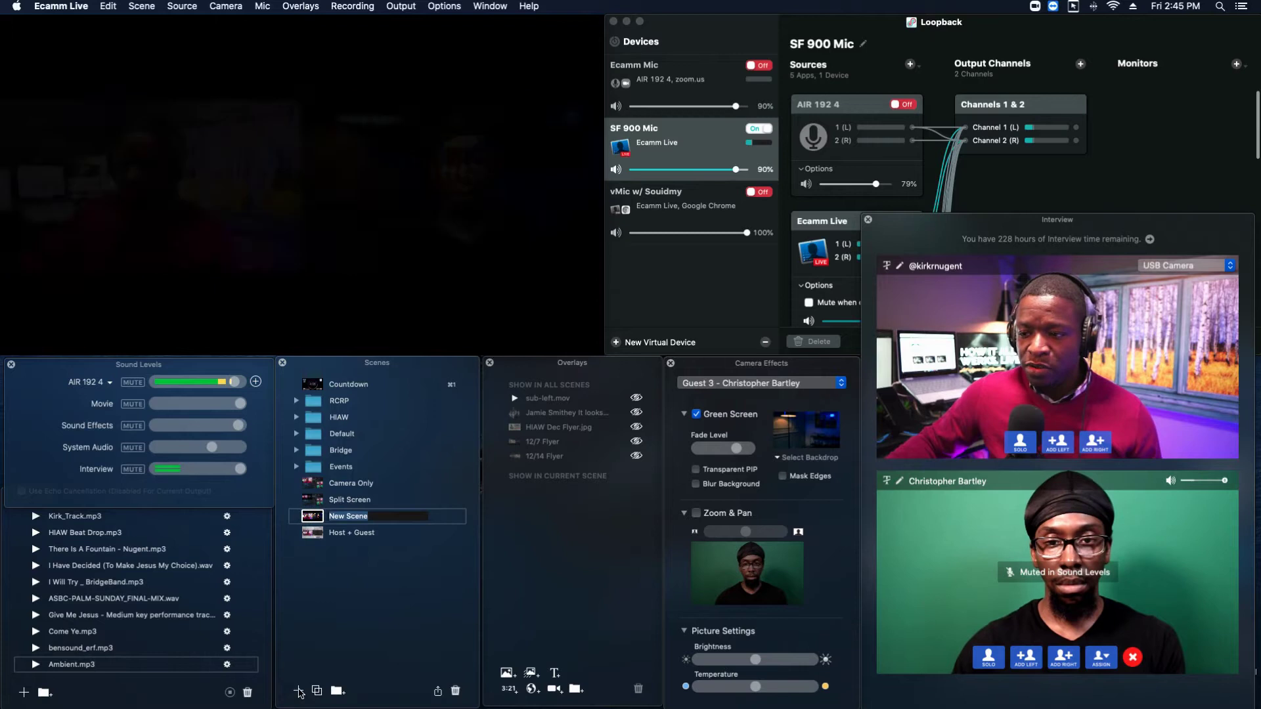
{"action": "left_click", "coordinate": [125, 469]}
{"action": "mouse_move", "coordinate": [300, 44]}
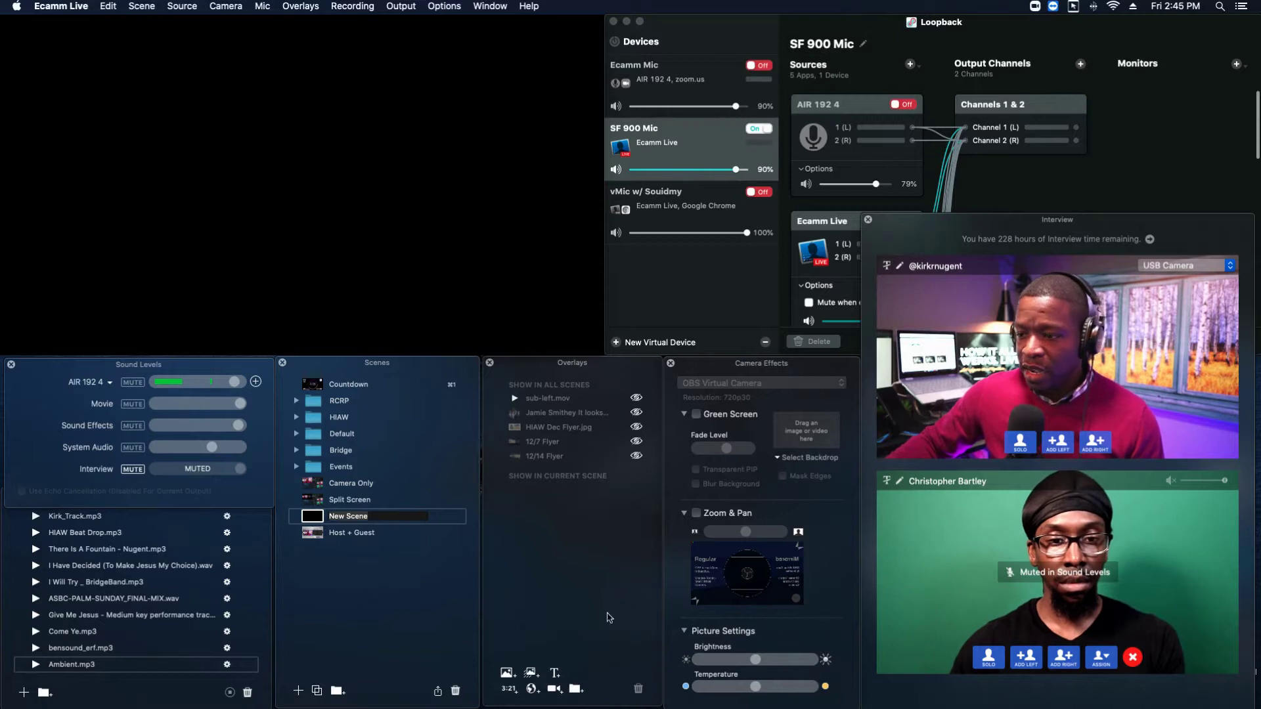
{"action": "left_click", "coordinate": [553, 689]}
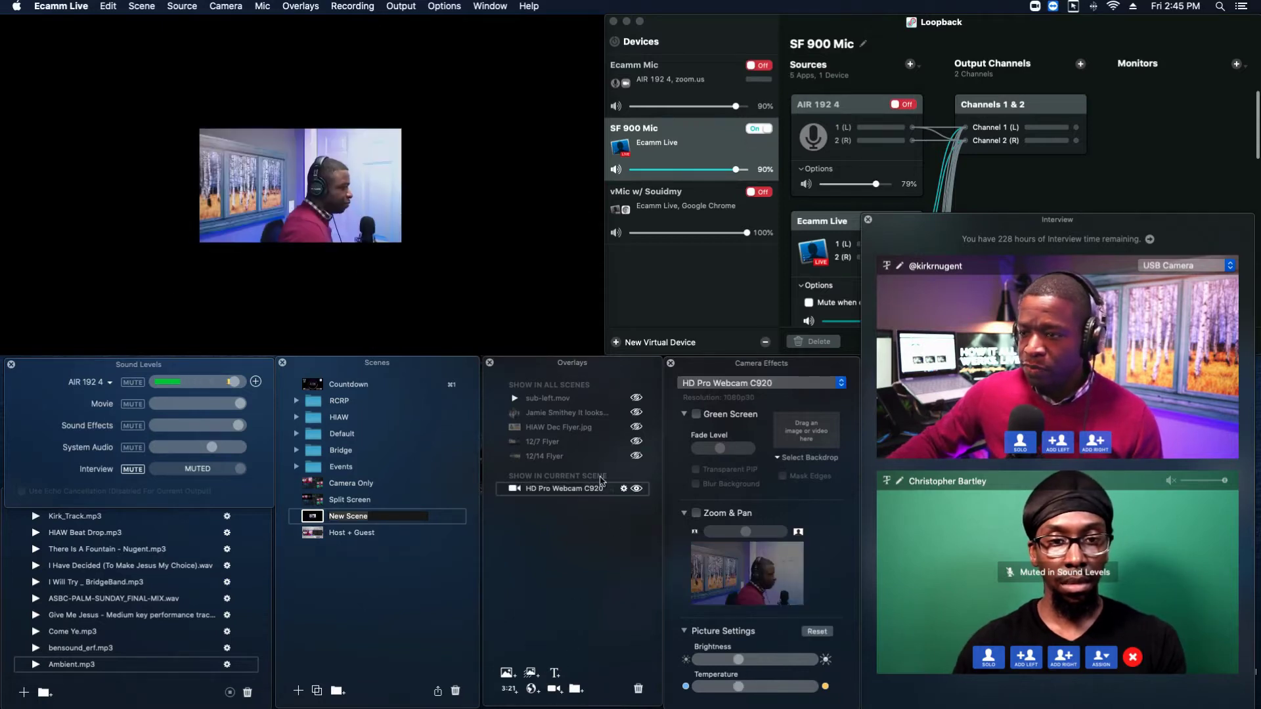
{"action": "left_click", "coordinate": [624, 489]}
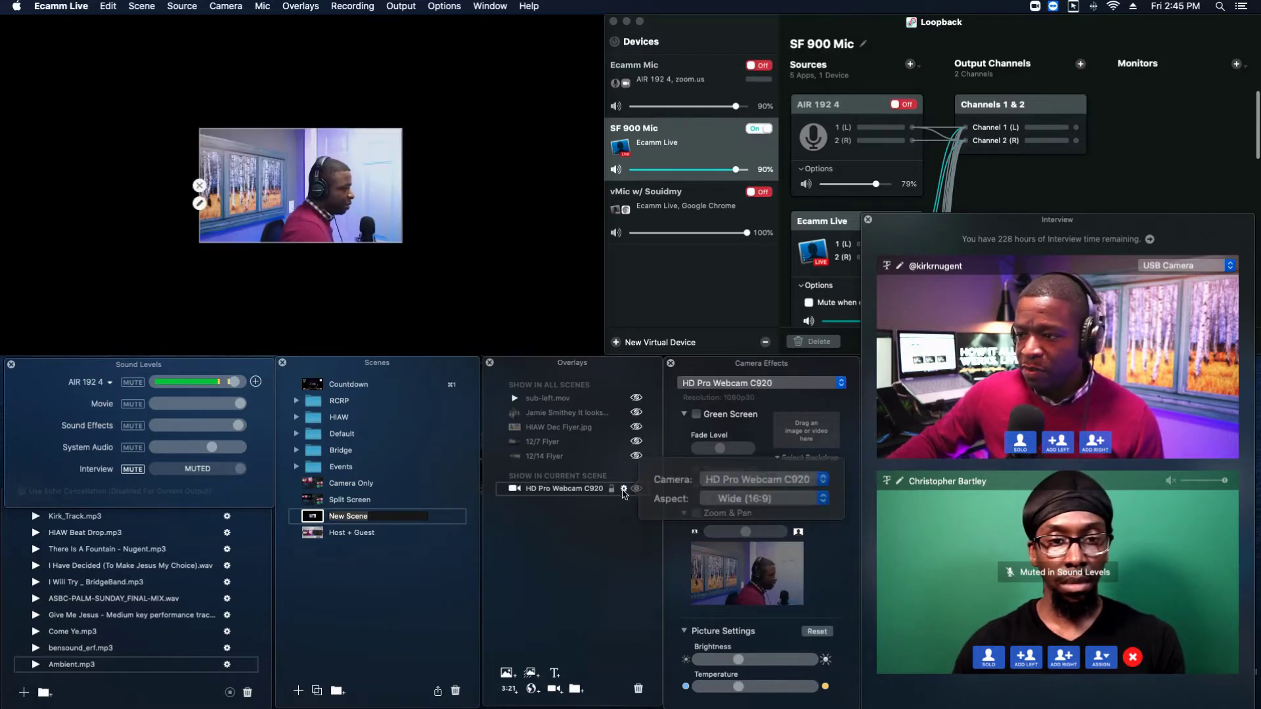
{"action": "left_click", "coordinate": [721, 481]}
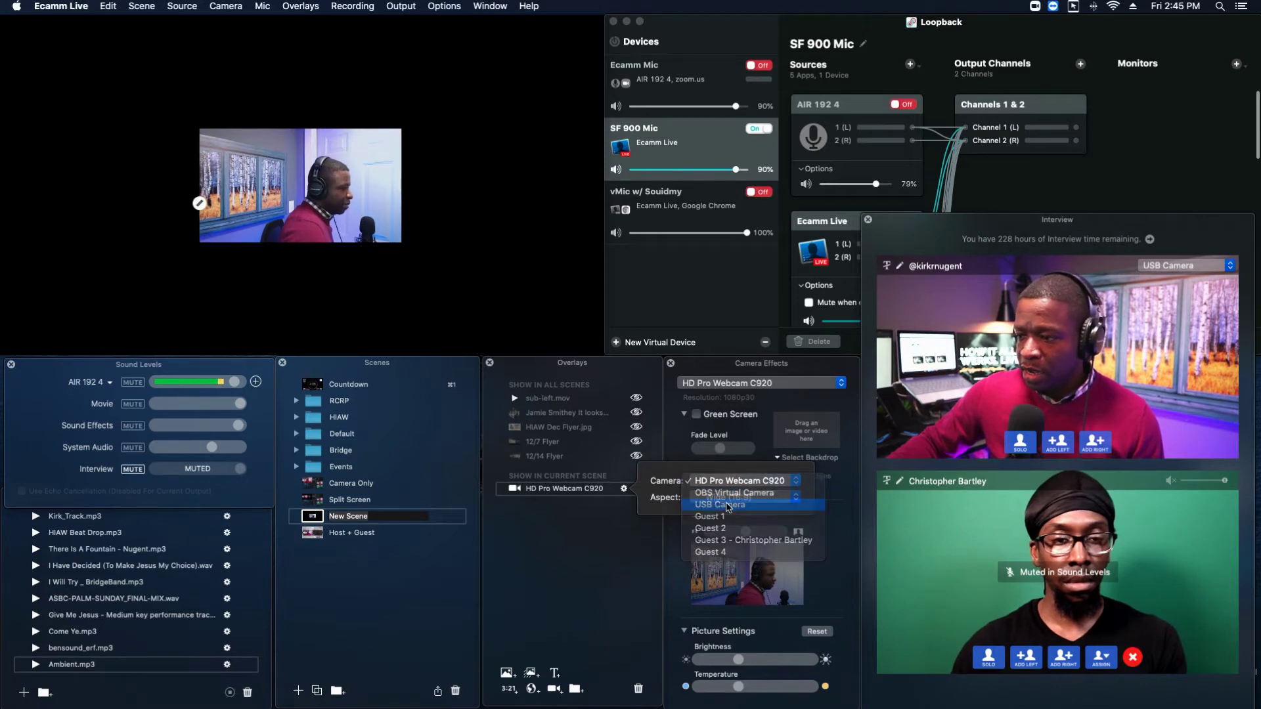
{"action": "left_click", "coordinate": [726, 507]}
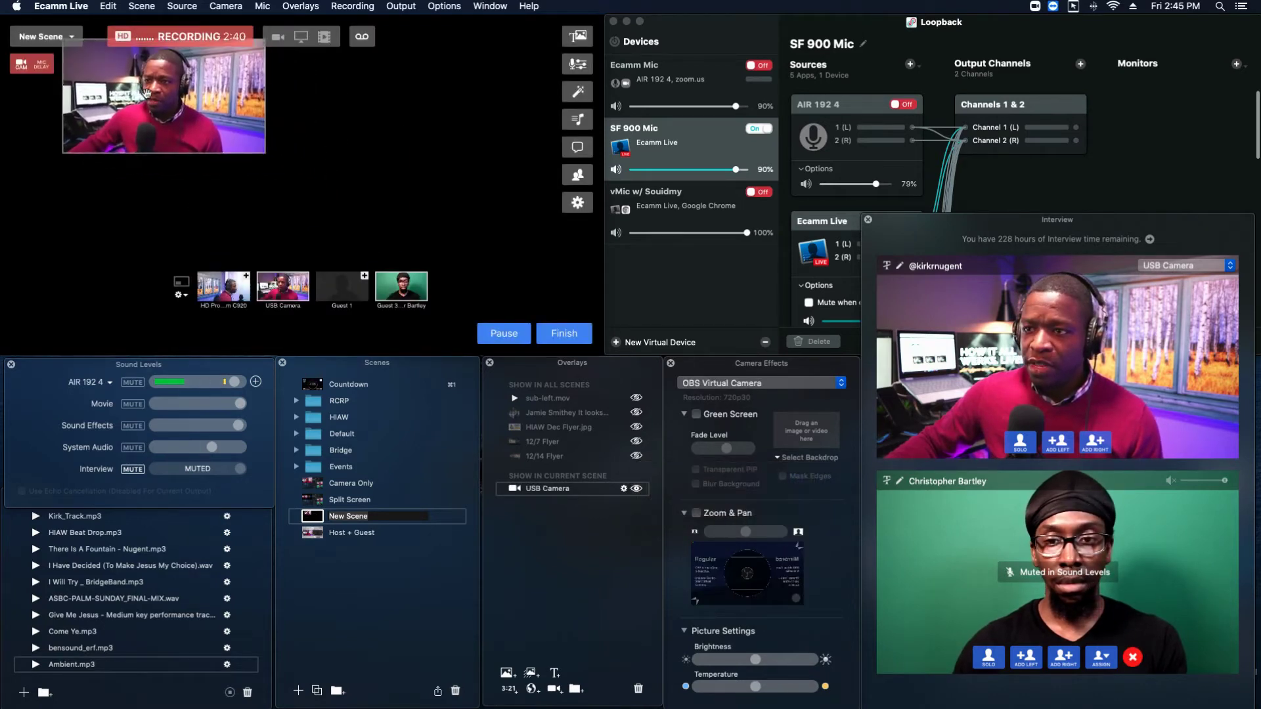
{"action": "left_click_drag", "start_coordinate": [146, 92], "coordinate": [124, 87]}
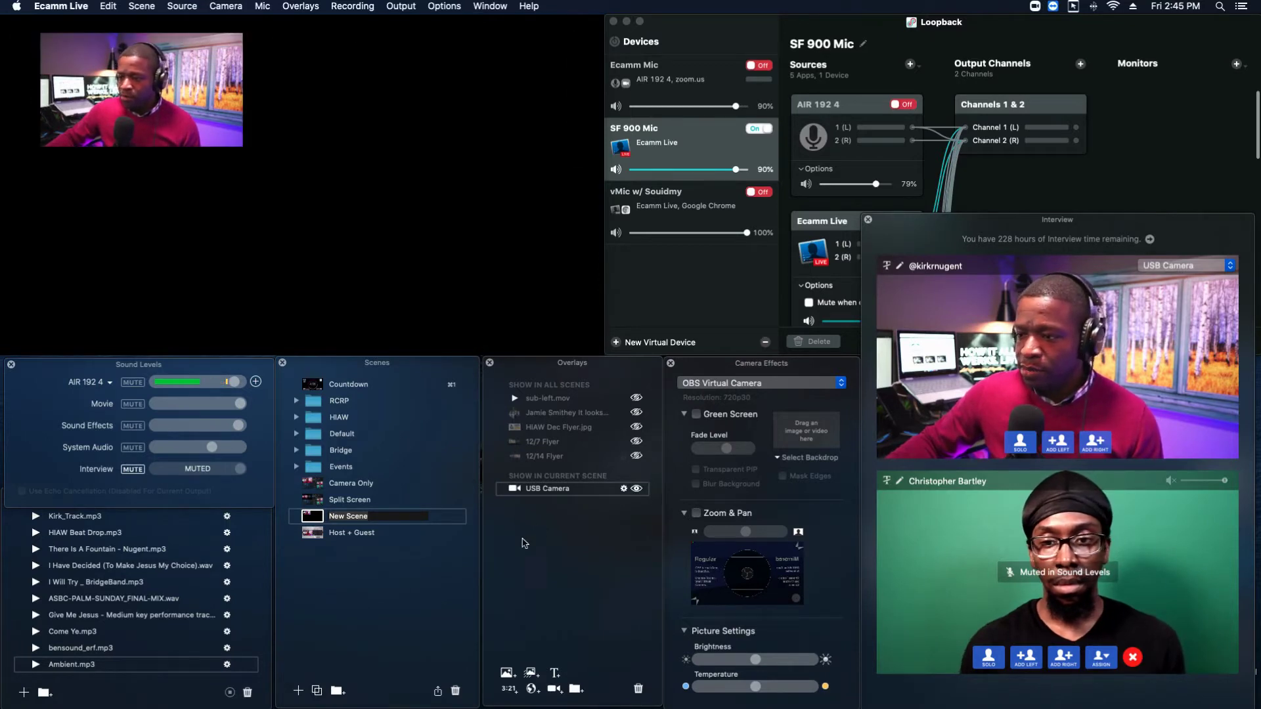
Step: Add a second camera box set to Guest 3, arrange host and guest side by side, and enable green screen
{"action": "left_click", "coordinate": [555, 689]}
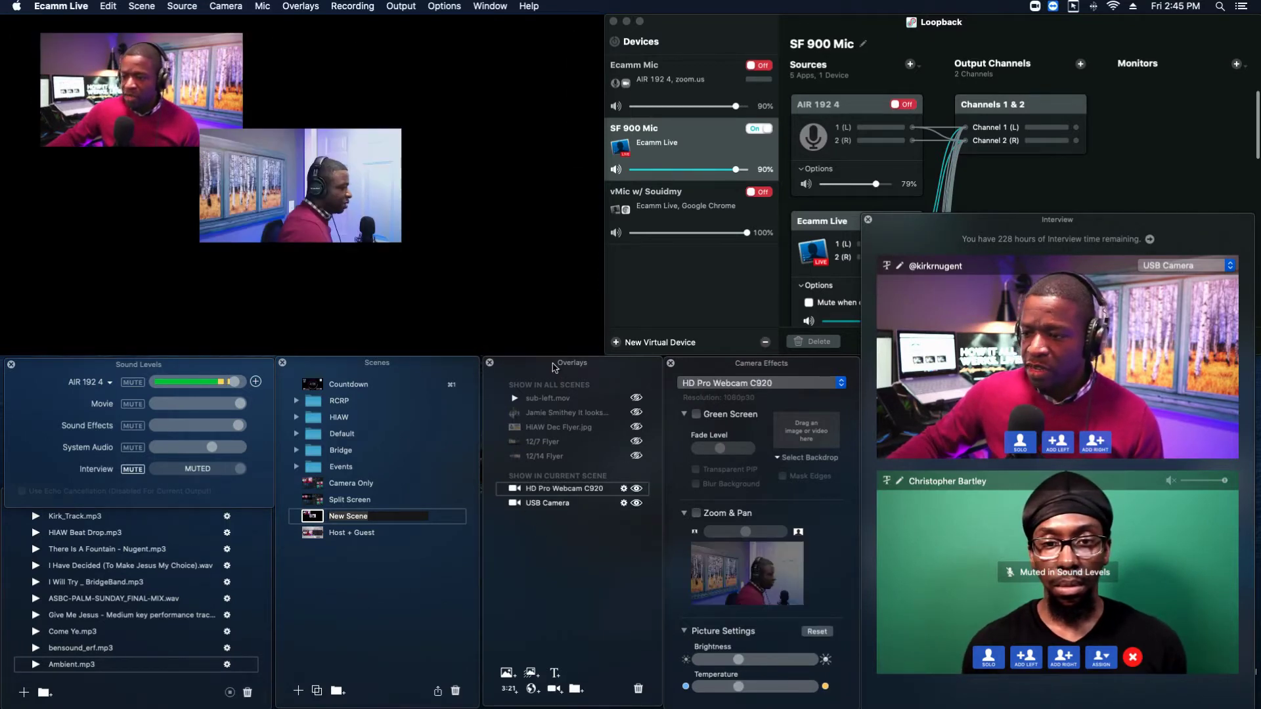
{"action": "left_click", "coordinate": [624, 490]}
{"action": "left_click", "coordinate": [740, 486]}
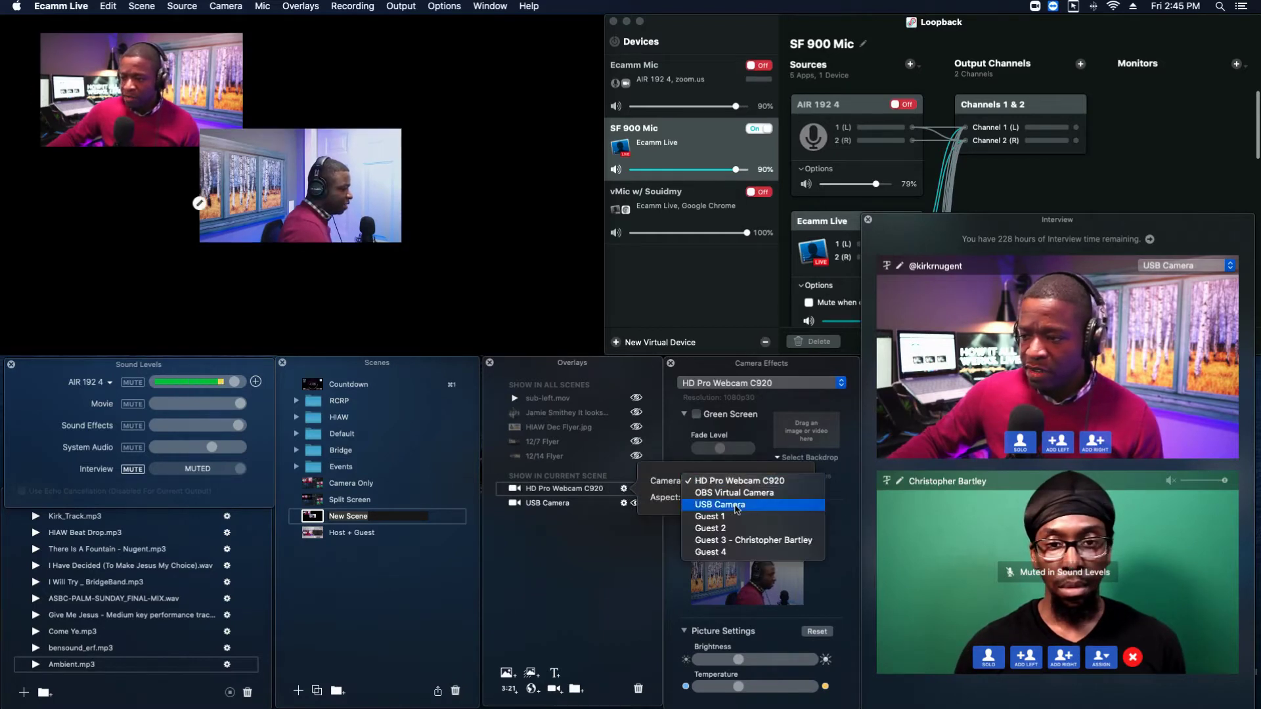
{"action": "left_click", "coordinate": [742, 534]}
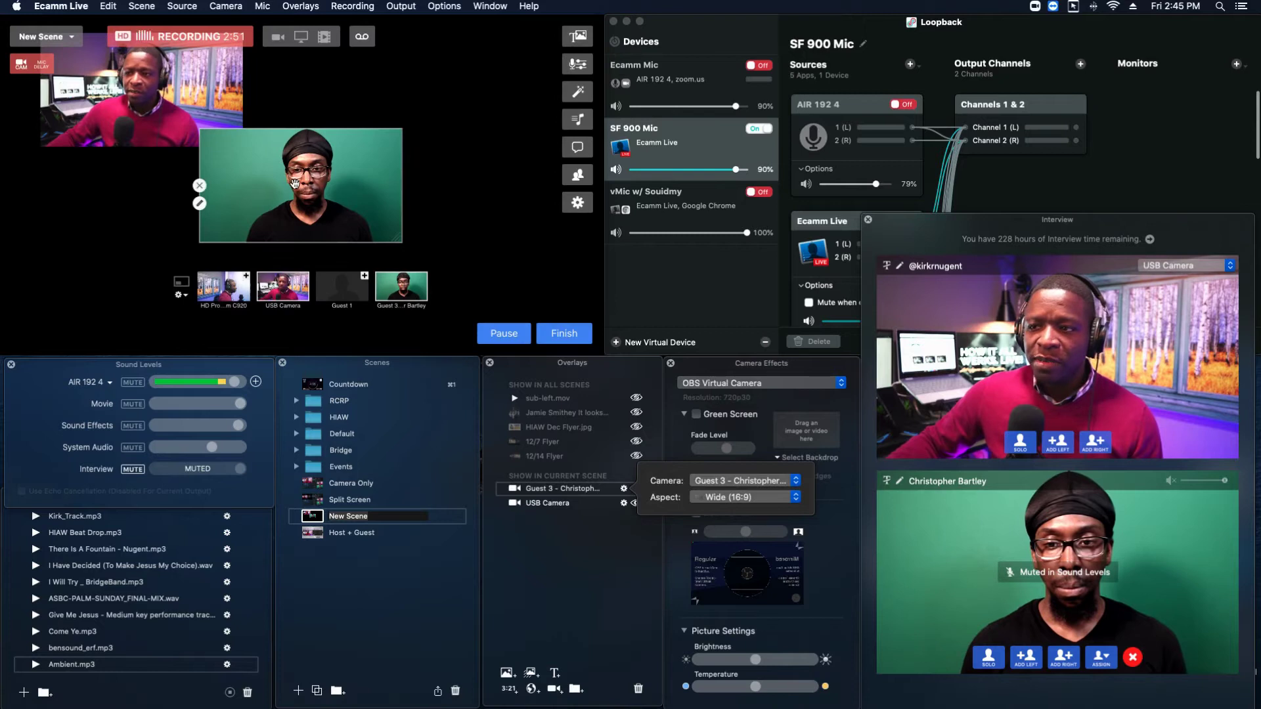
{"action": "left_click_drag", "start_coordinate": [299, 181], "coordinate": [419, 112]}
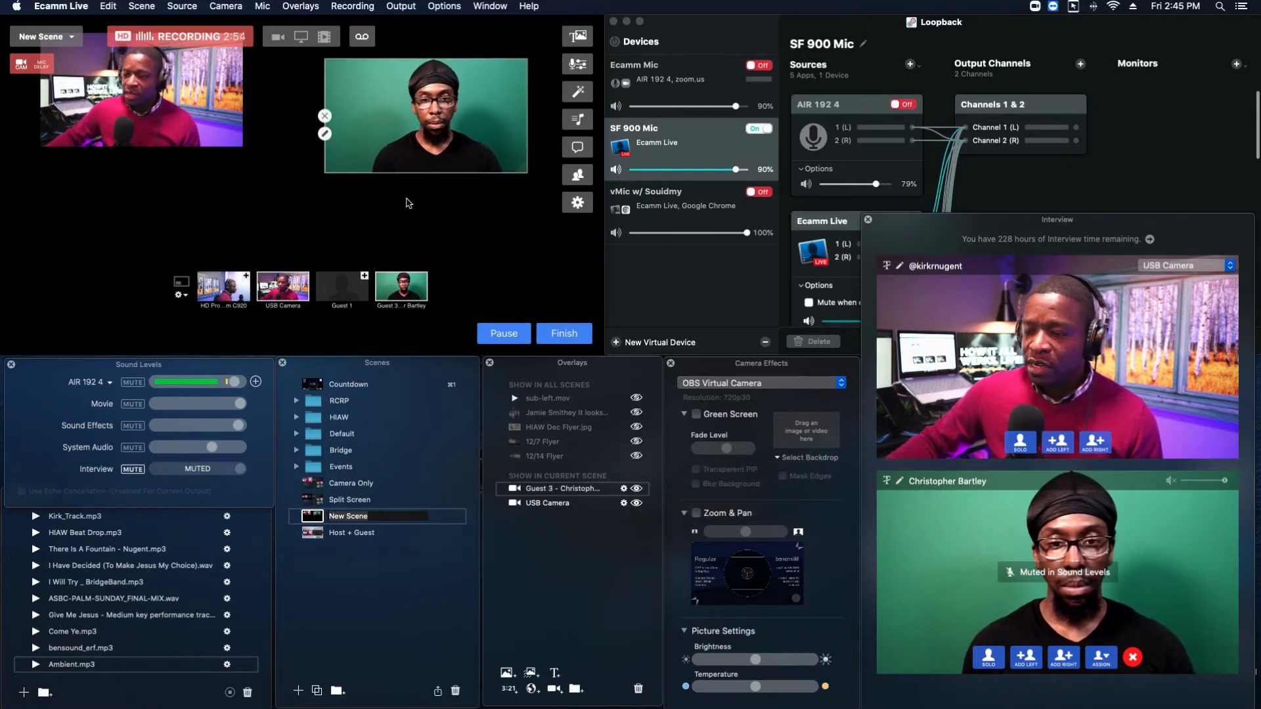
{"action": "left_click_drag", "start_coordinate": [163, 118], "coordinate": [182, 153]}
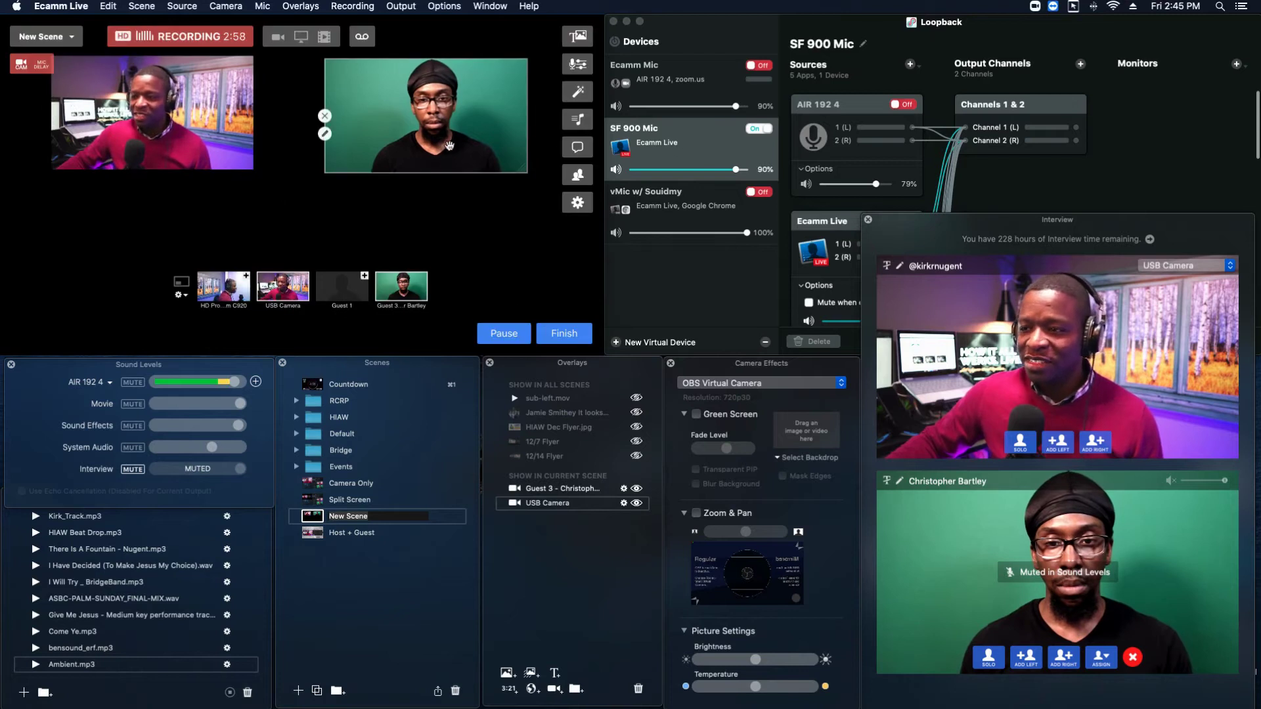
{"action": "left_click_drag", "start_coordinate": [522, 172], "coordinate": [479, 175]}
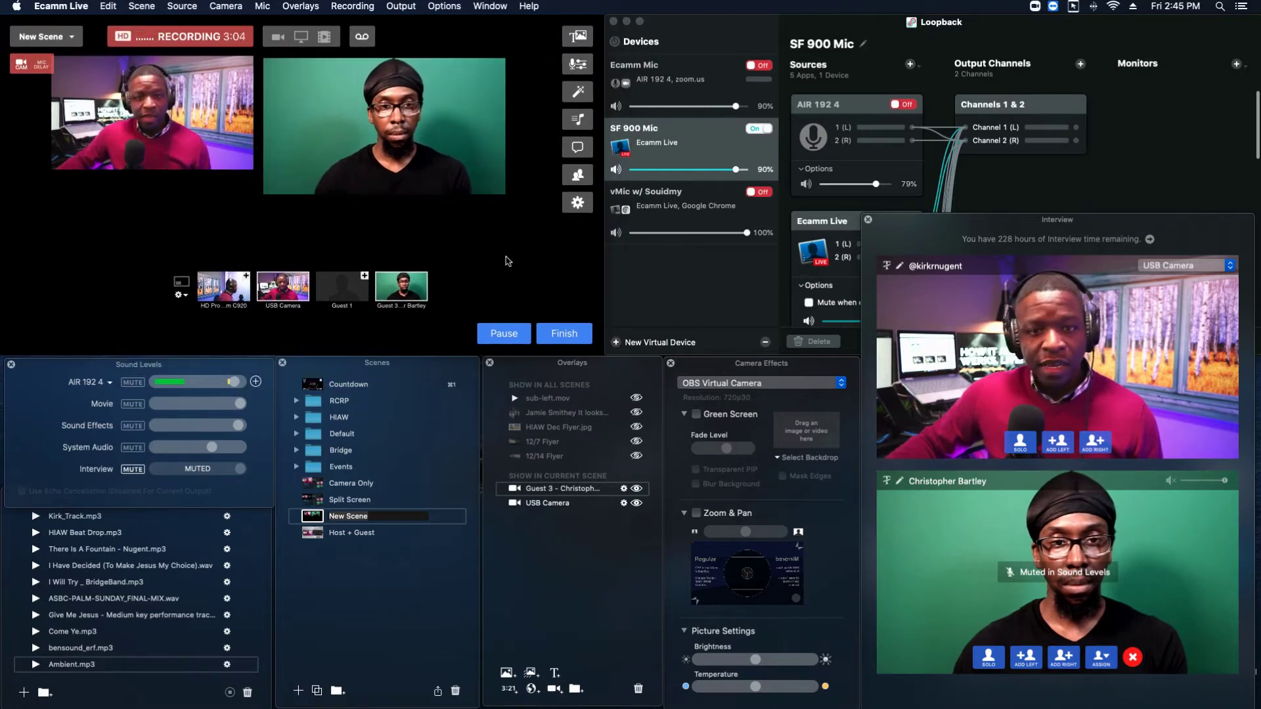
{"action": "left_click", "coordinate": [697, 415]}
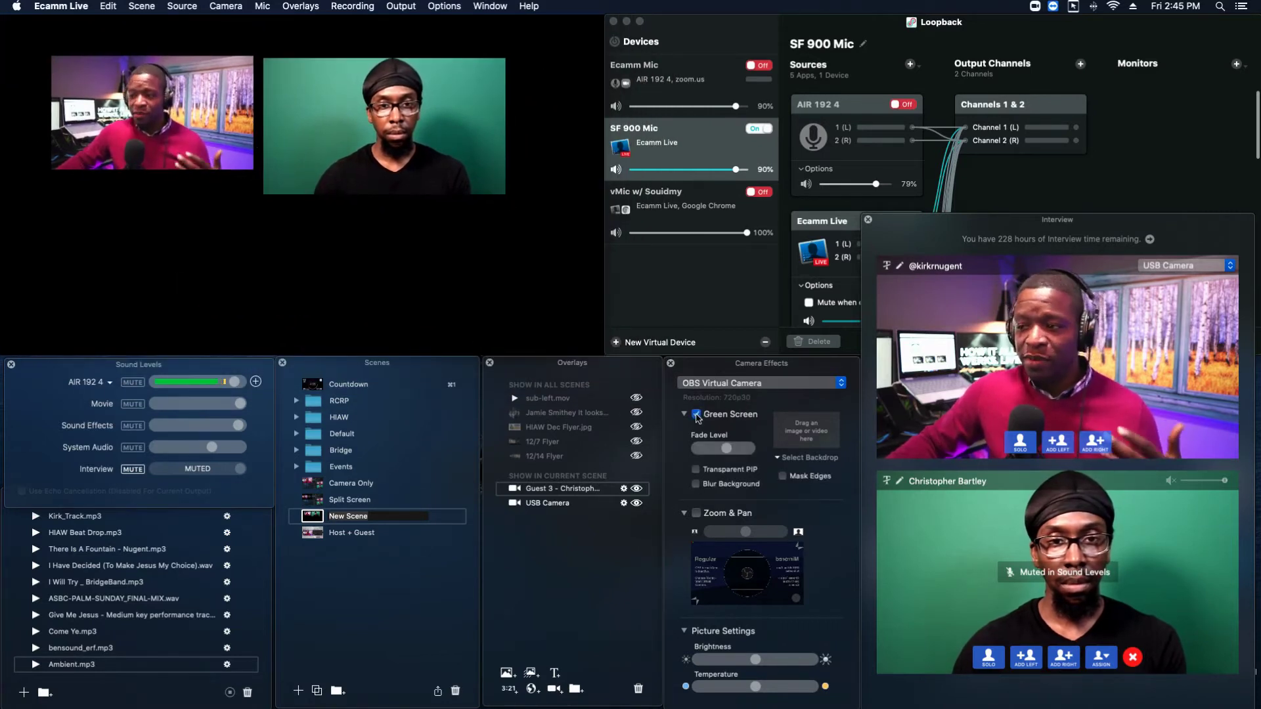
Step: Target Camera Effects at Guest 3 and turn on Green Screen keying
{"action": "left_click", "coordinate": [807, 435]}
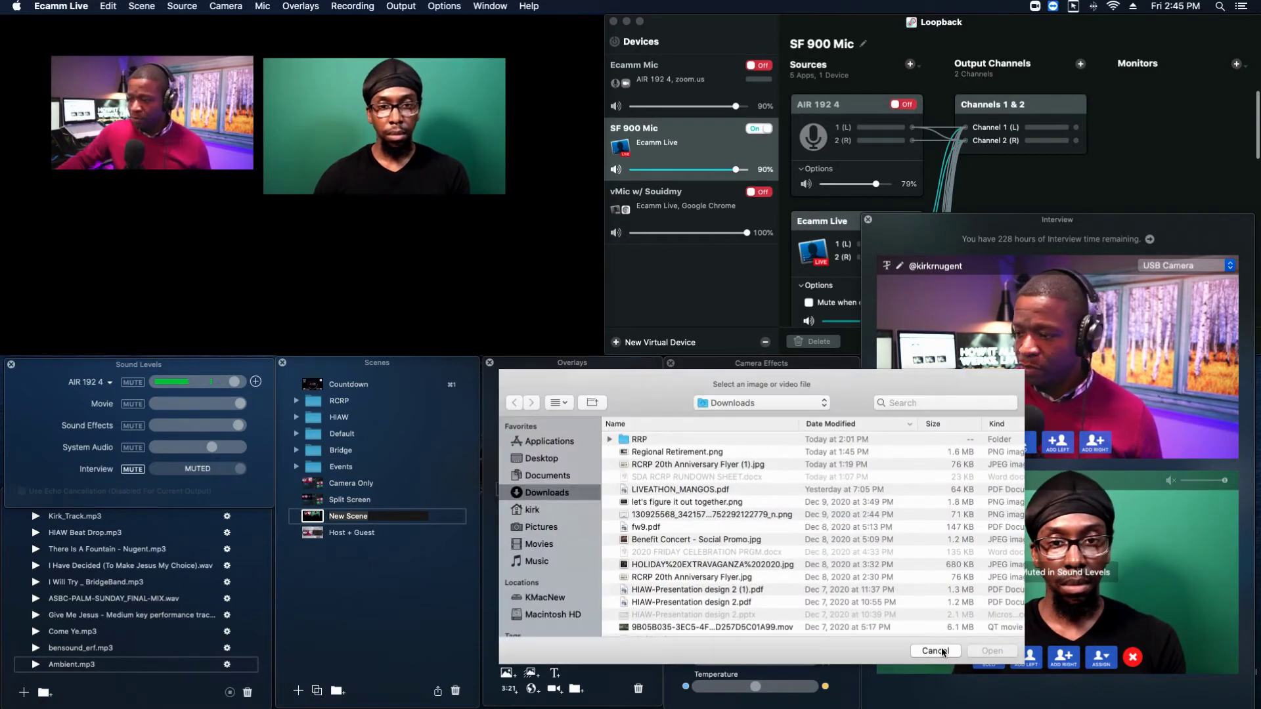
{"action": "left_click", "coordinate": [935, 651]}
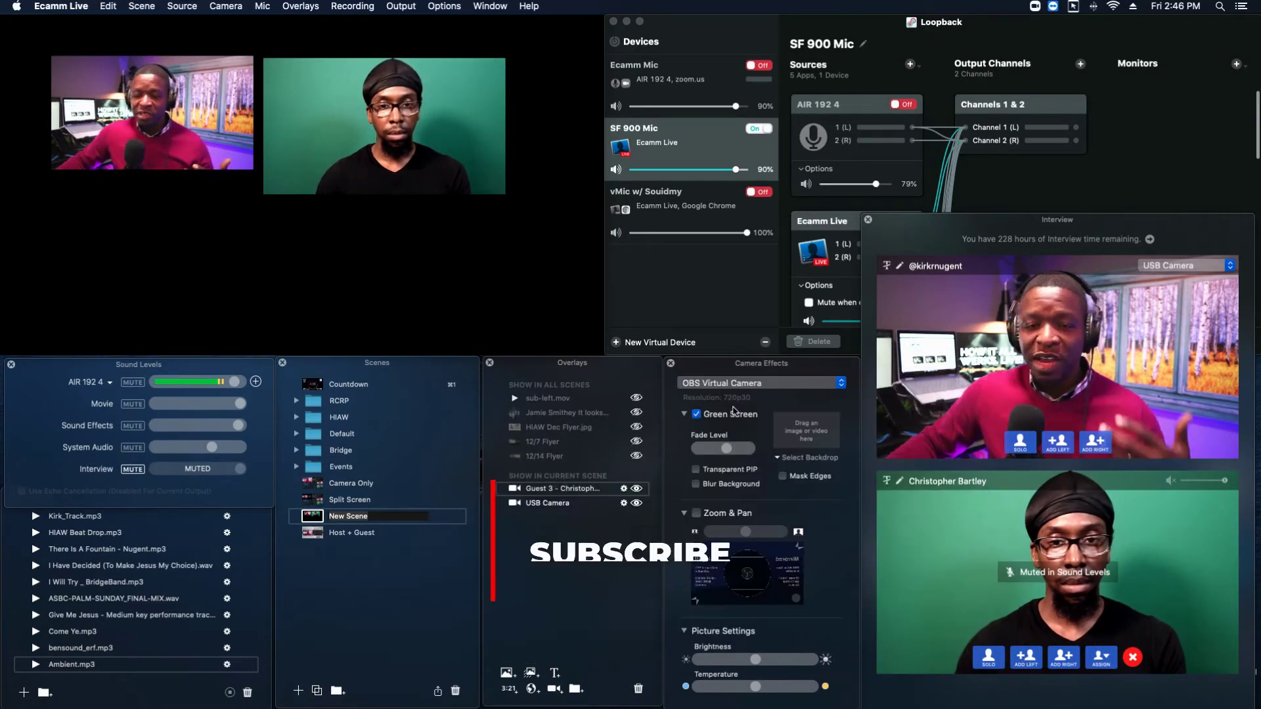
{"action": "left_click", "coordinate": [734, 384]}
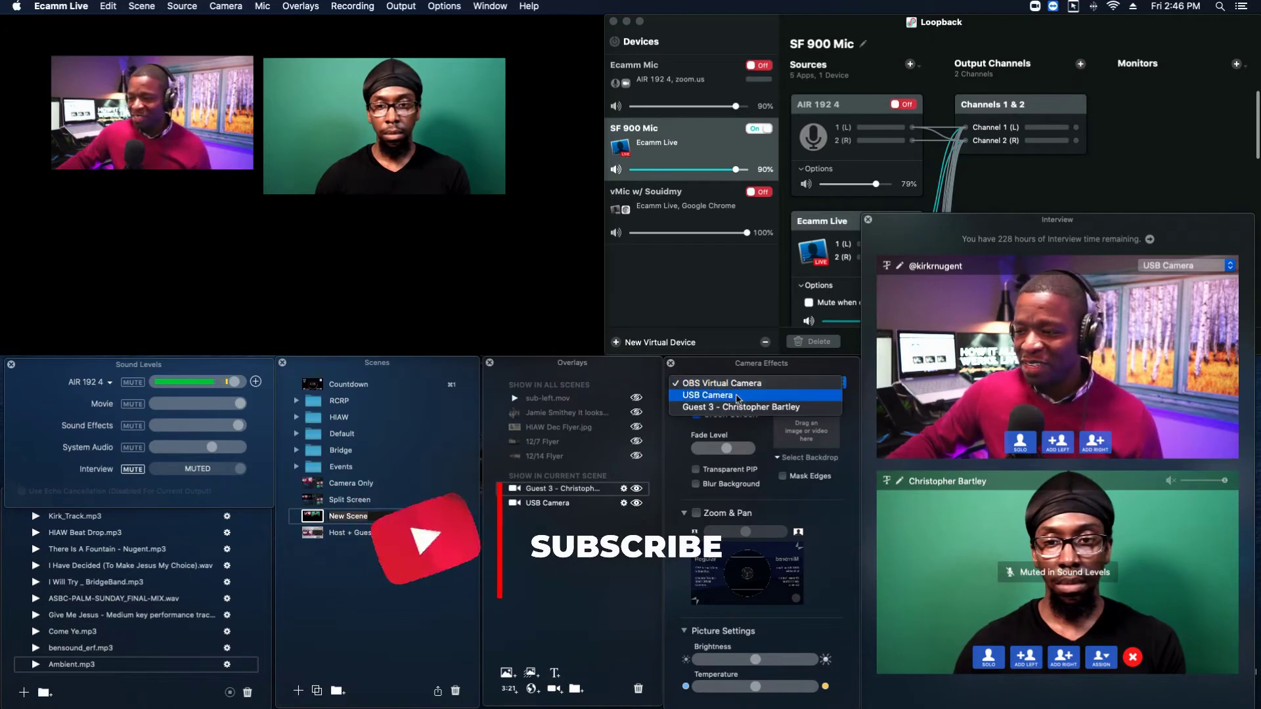
{"action": "left_click", "coordinate": [737, 407]}
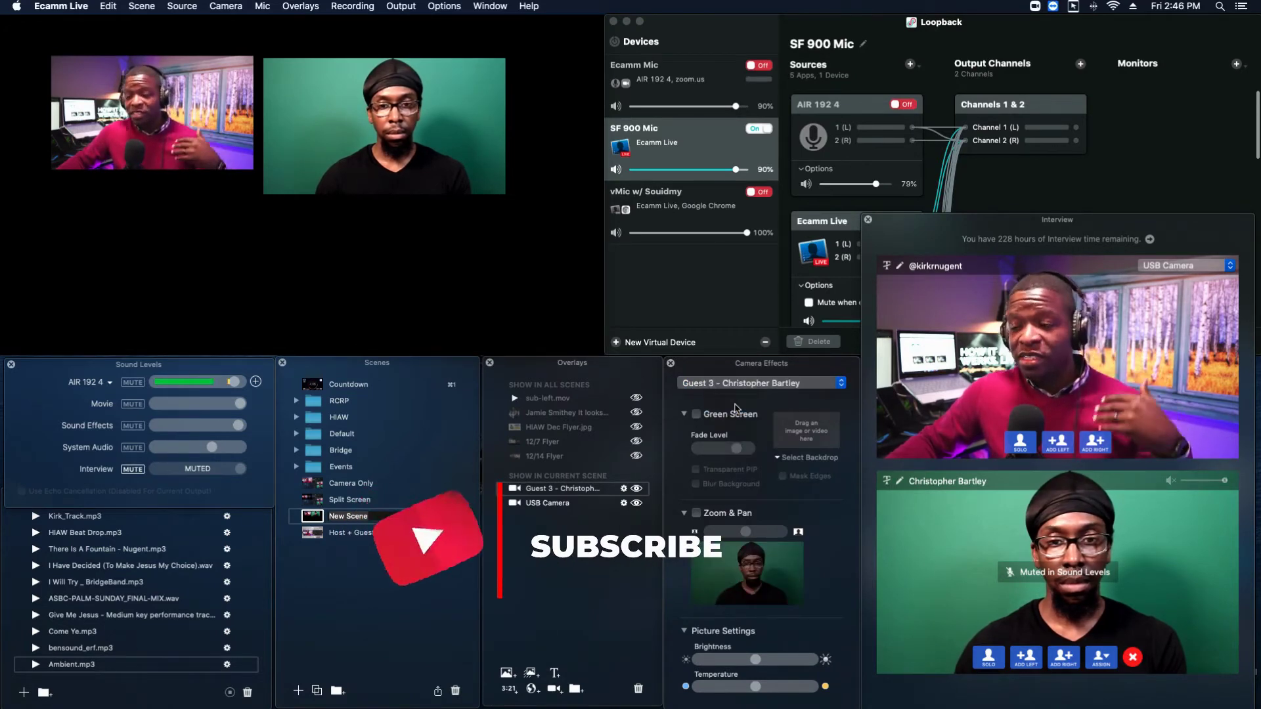
{"action": "left_click", "coordinate": [696, 415]}
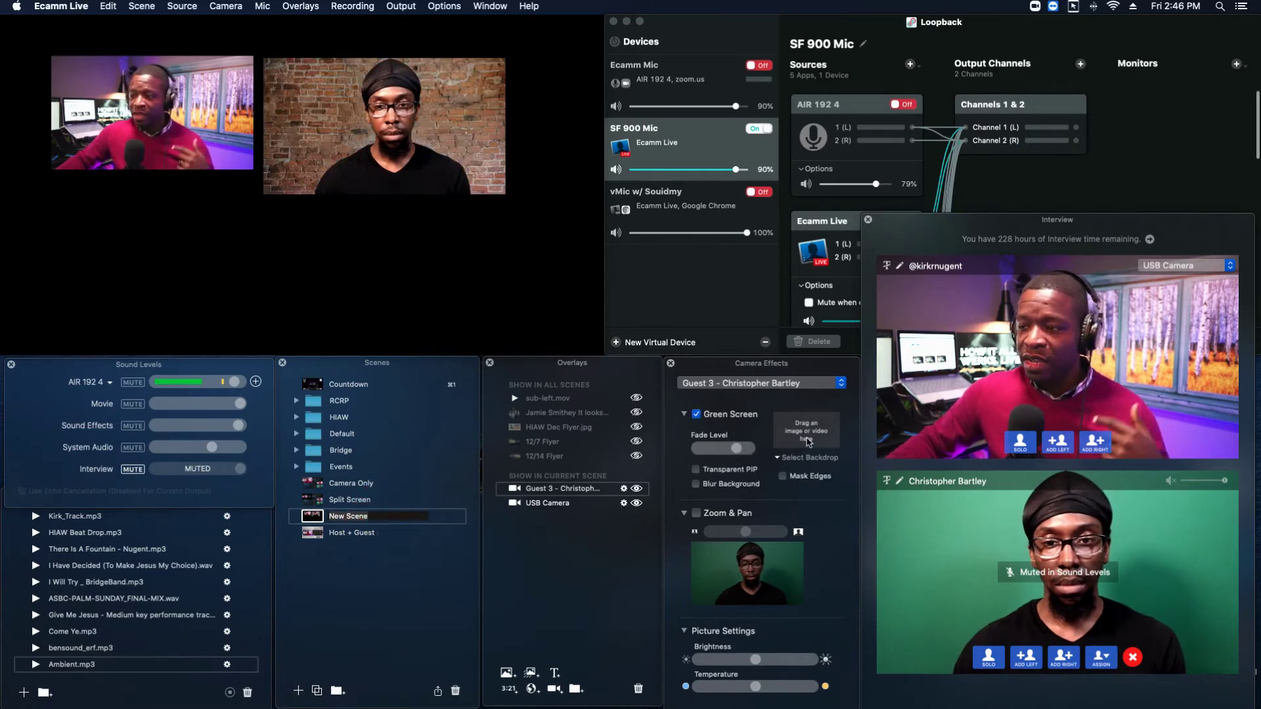
Step: Load the-futur-virtual-background-07.jpg from Downloads as Guest 3's backdrop
{"action": "left_click", "coordinate": [807, 437]}
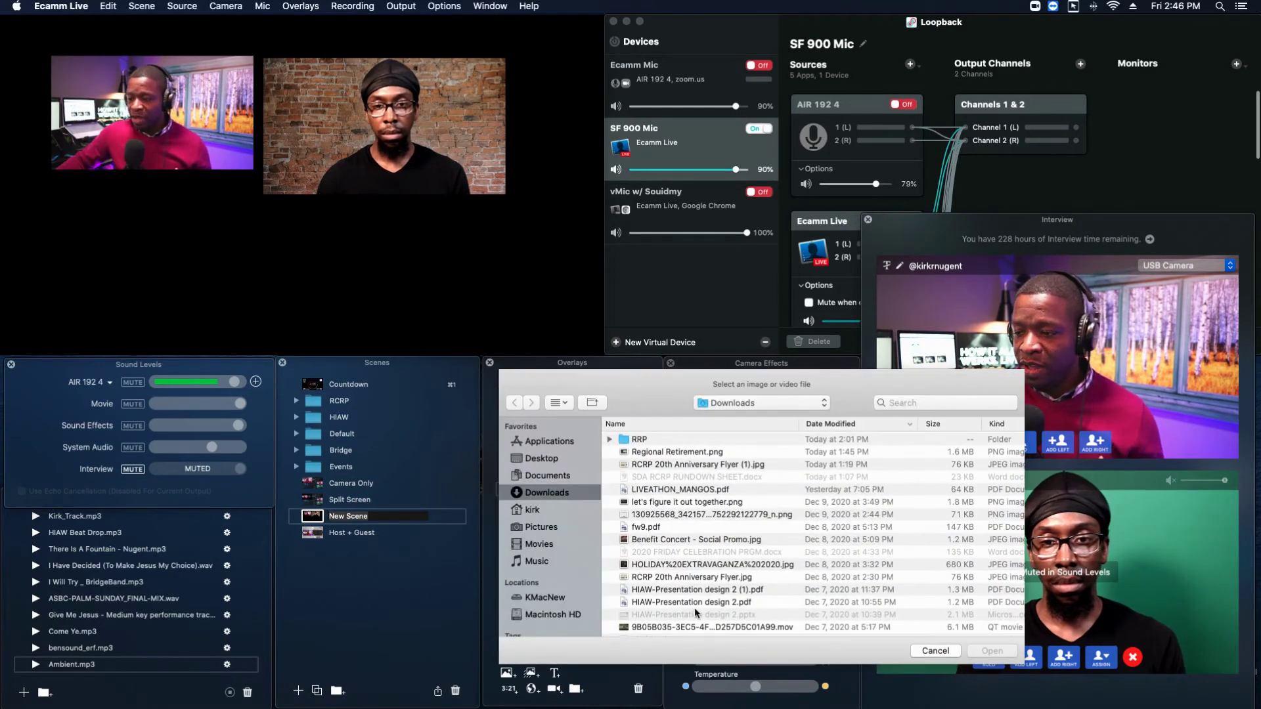
{"action": "scroll", "coordinate": [700, 596], "scroll_direction": "down", "scroll_amount": 5}
{"action": "left_click", "coordinate": [695, 570]}
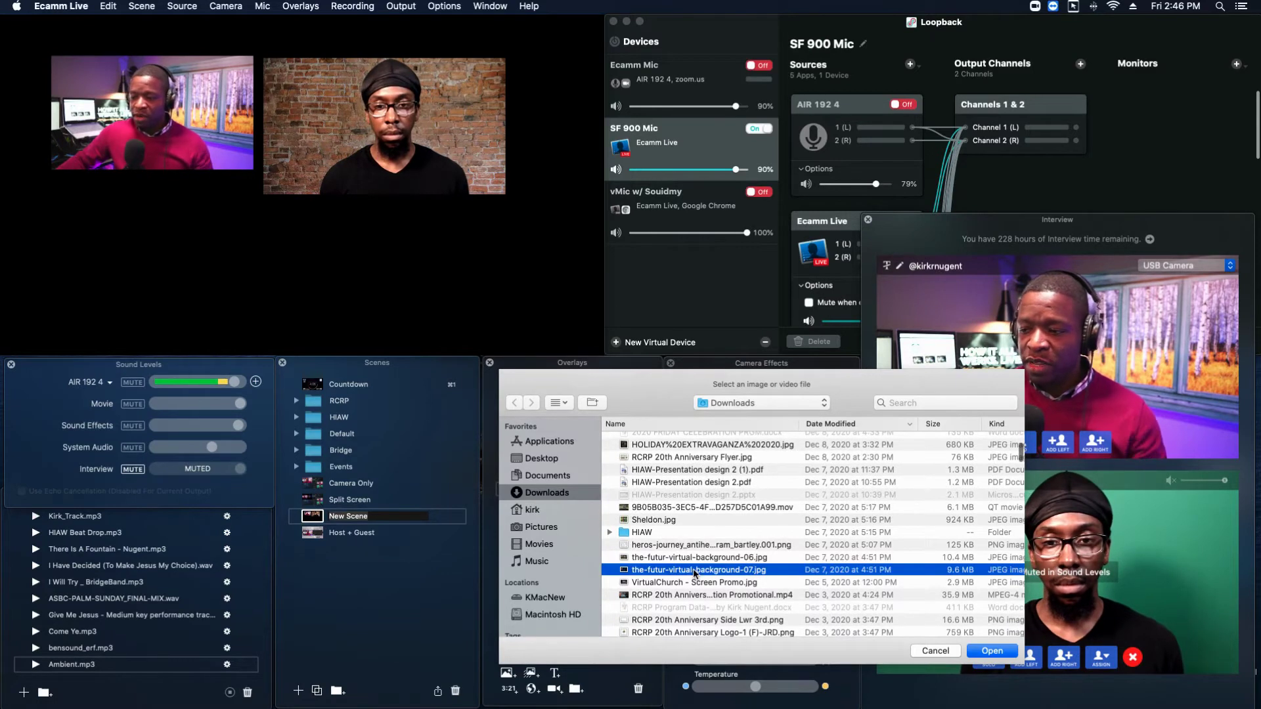
{"action": "key", "text": "space"}
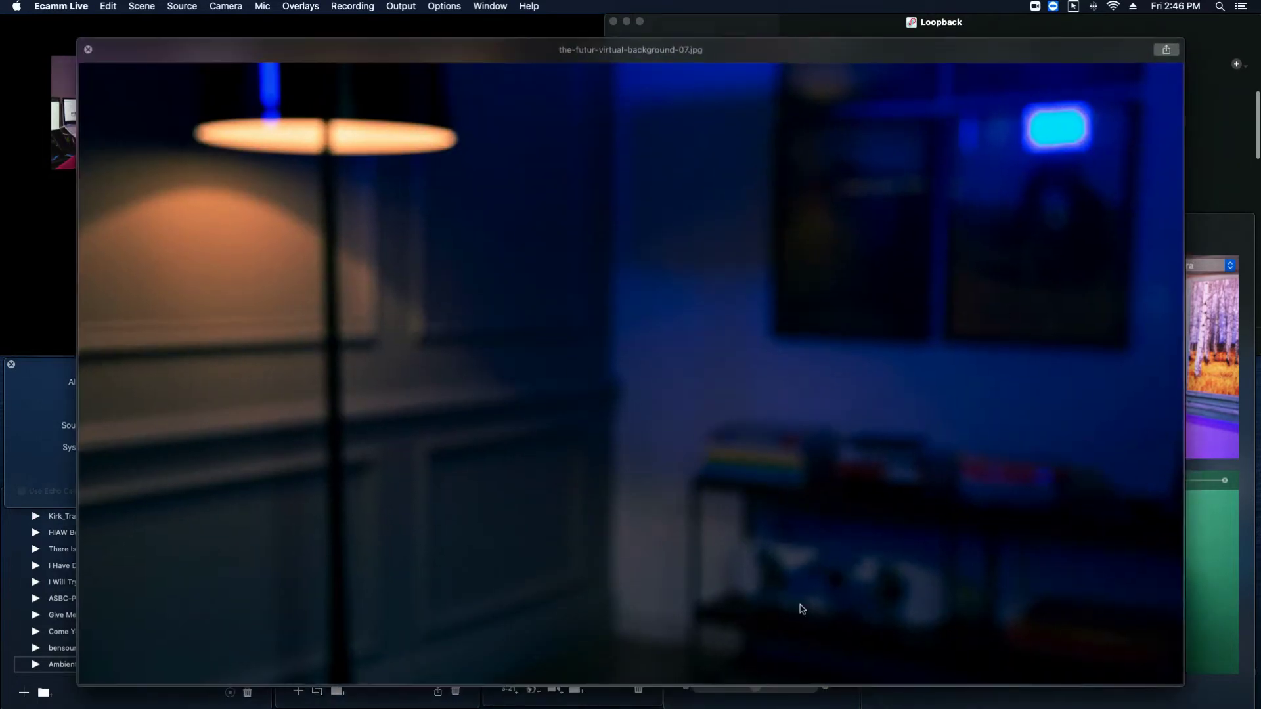
{"action": "key", "text": "space"}
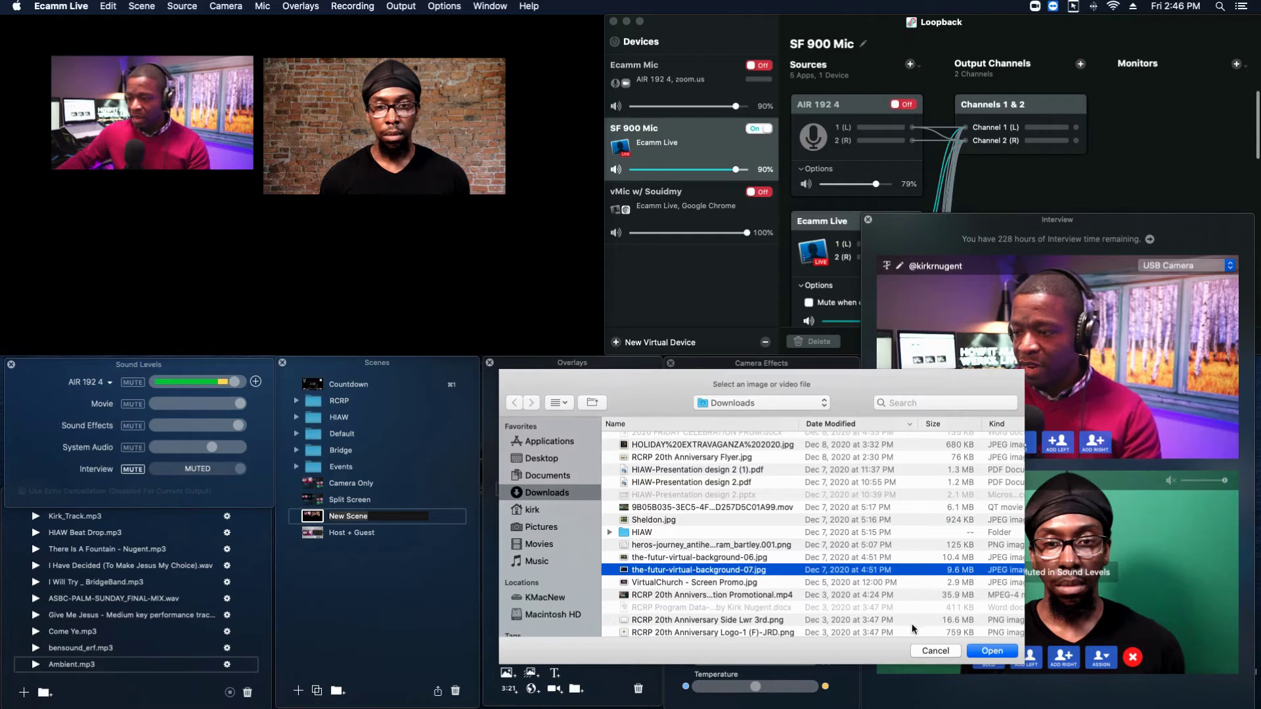
{"action": "left_click", "coordinate": [991, 652]}
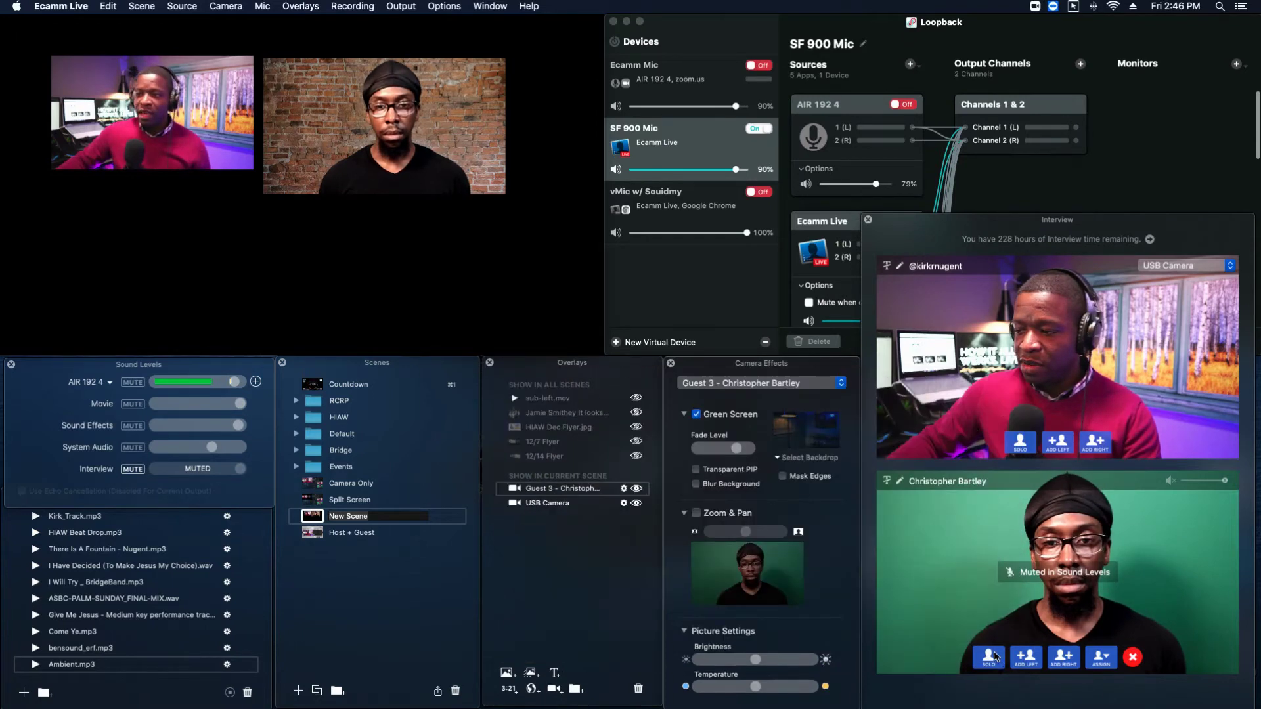
Step: Enlarge the guest box and set its aspect to Custom
{"action": "mouse_move", "coordinate": [383, 173]}
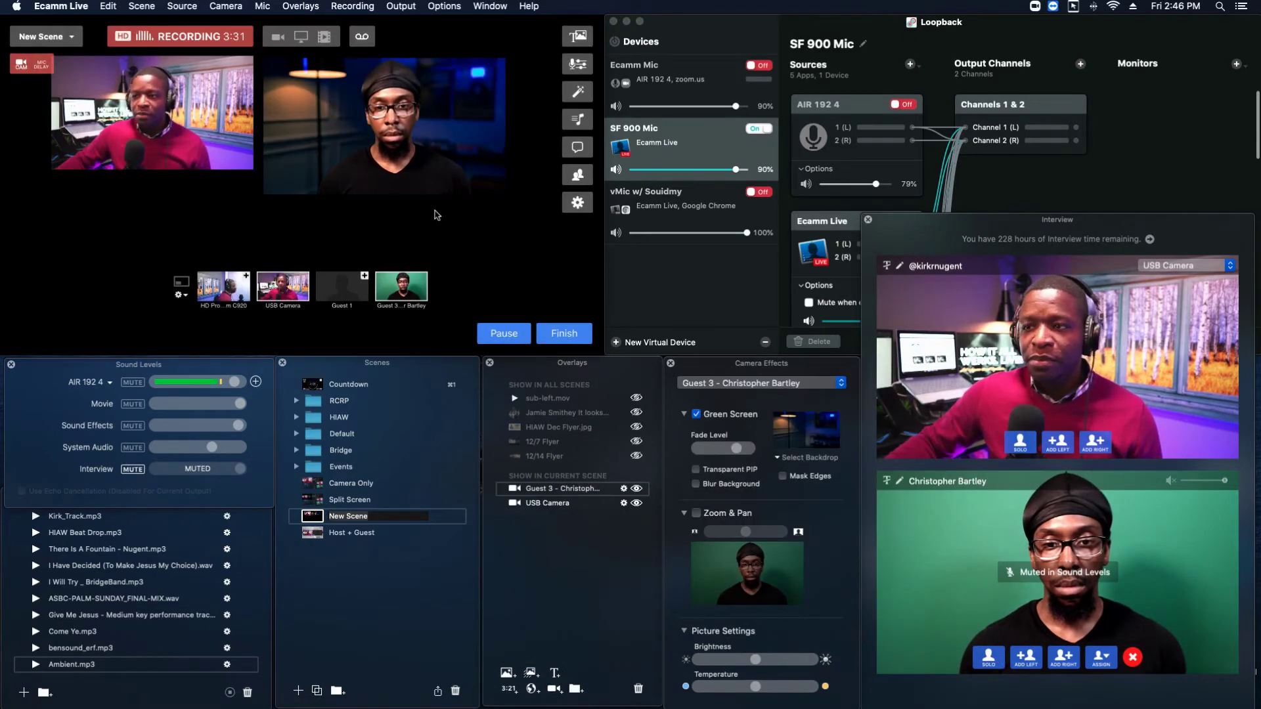
{"action": "left_click_drag", "start_coordinate": [511, 202], "coordinate": [542, 220]}
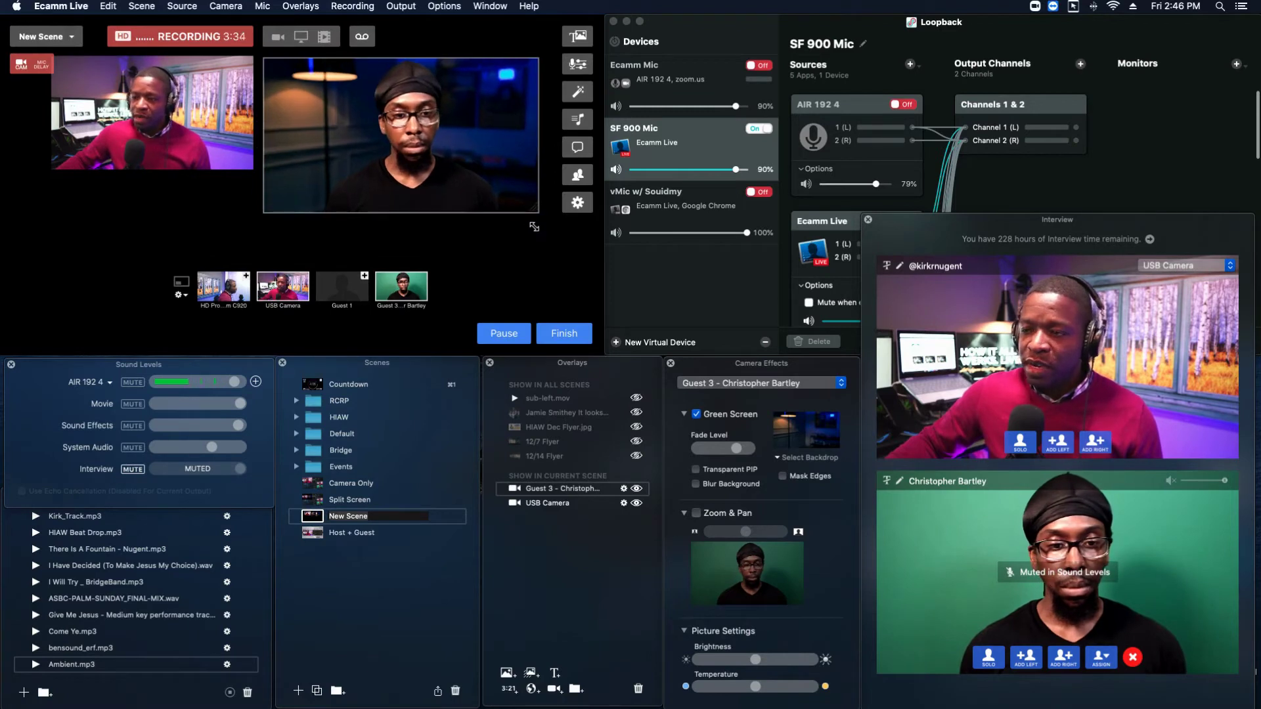
{"action": "left_click", "coordinate": [624, 489]}
{"action": "left_click", "coordinate": [760, 502]}
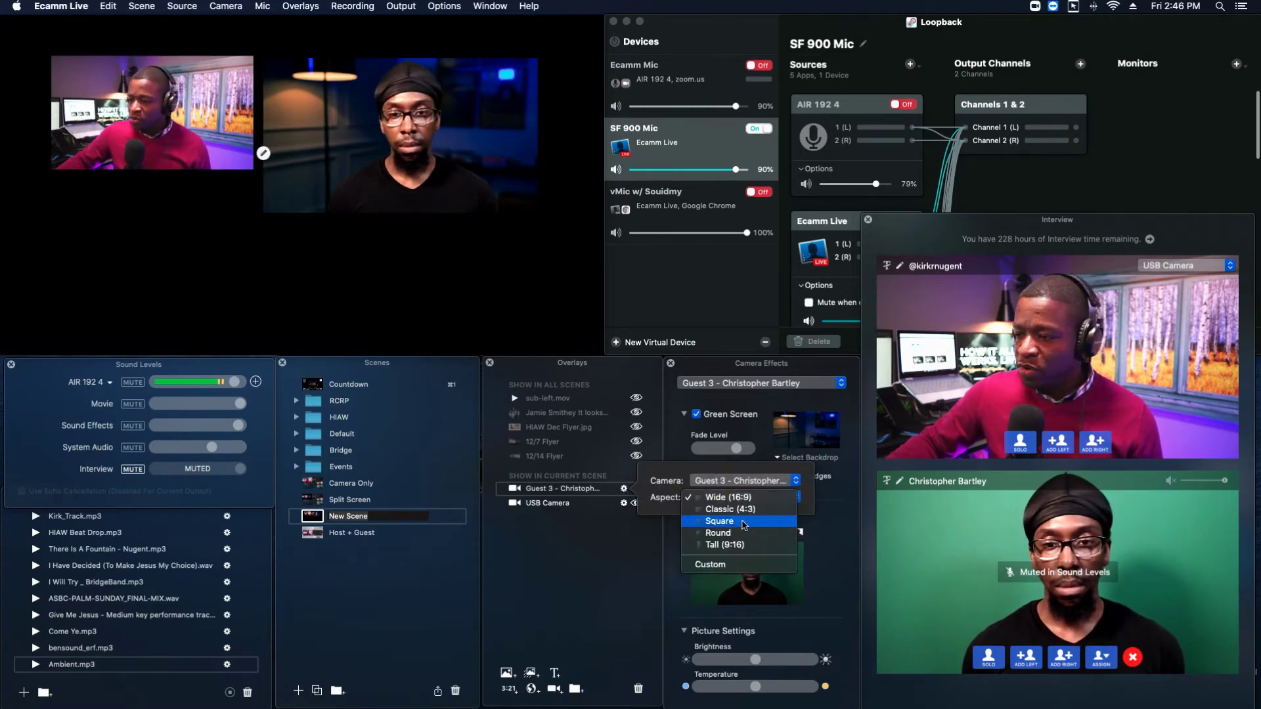
{"action": "left_click", "coordinate": [715, 565]}
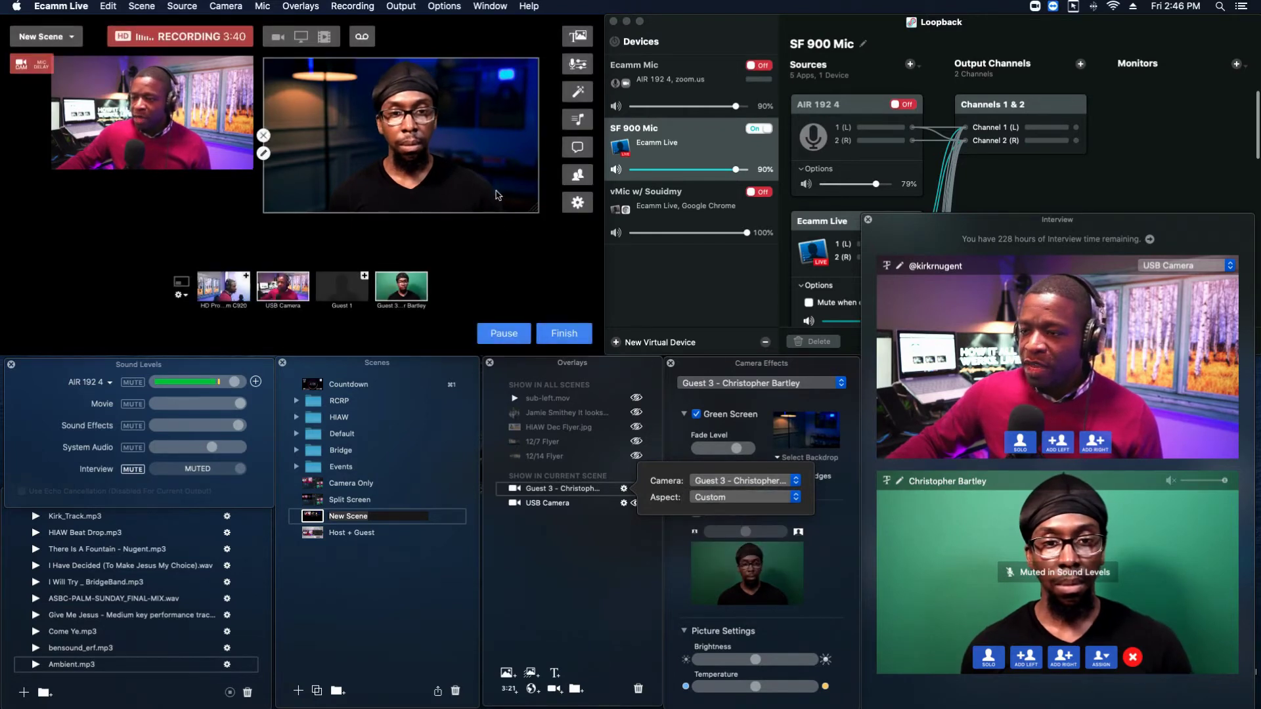
Step: Reshape the guest box taller and narrower, move it right, and enlarge the host box
{"action": "left_click_drag", "start_coordinate": [538, 212], "coordinate": [471, 259]}
{"action": "left_click_drag", "start_coordinate": [402, 191], "coordinate": [476, 194]}
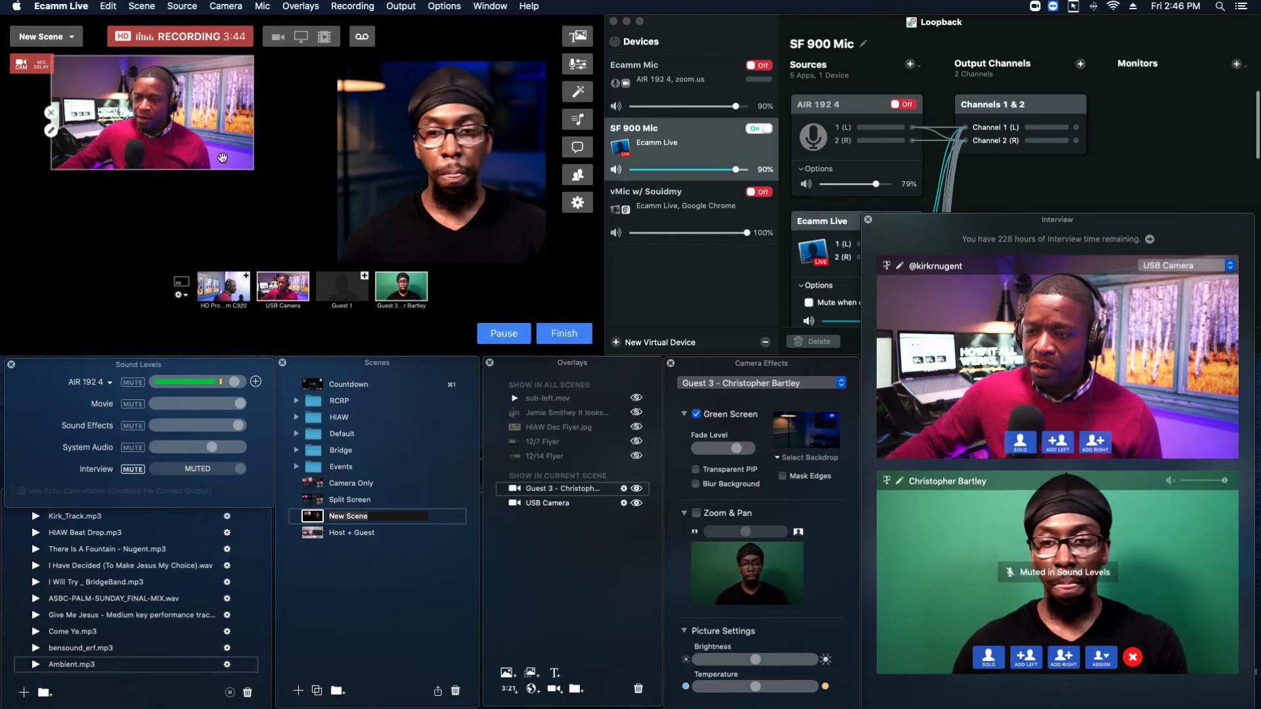
{"action": "mouse_move", "coordinate": [251, 173]}
{"action": "left_mouse_down"}
{"action": "mouse_move", "coordinate": [329, 213]}
{"action": "mouse_move", "coordinate": [260, 169]}
{"action": "left_mouse_up"}
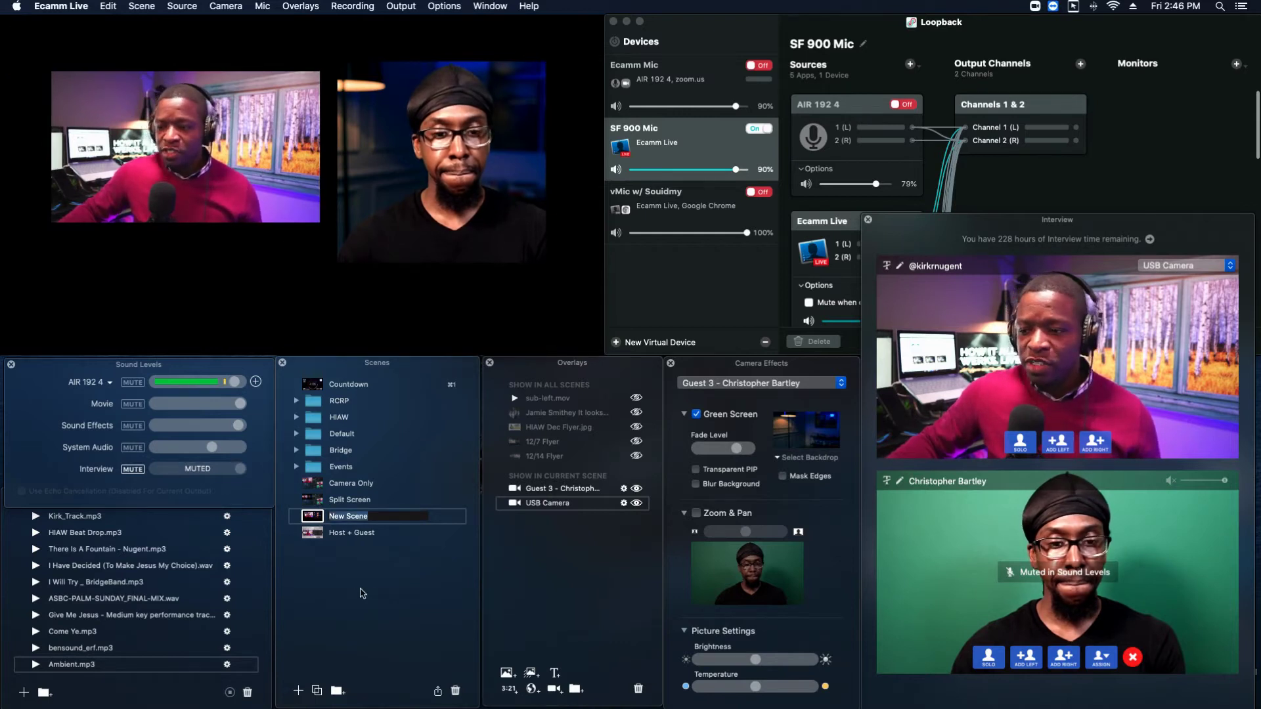
Step: Switch to the Host + Guest scene and mute the Interview audio channel
{"action": "left_click", "coordinate": [365, 577]}
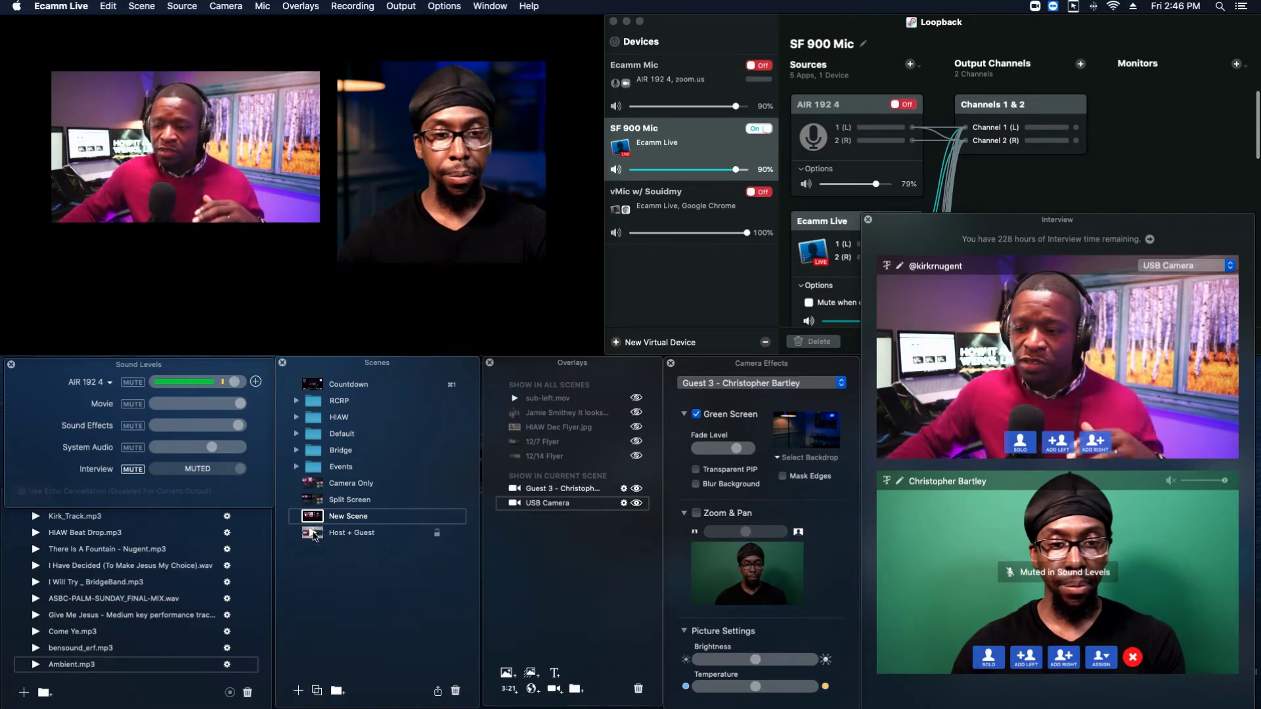
{"action": "left_click", "coordinate": [314, 536]}
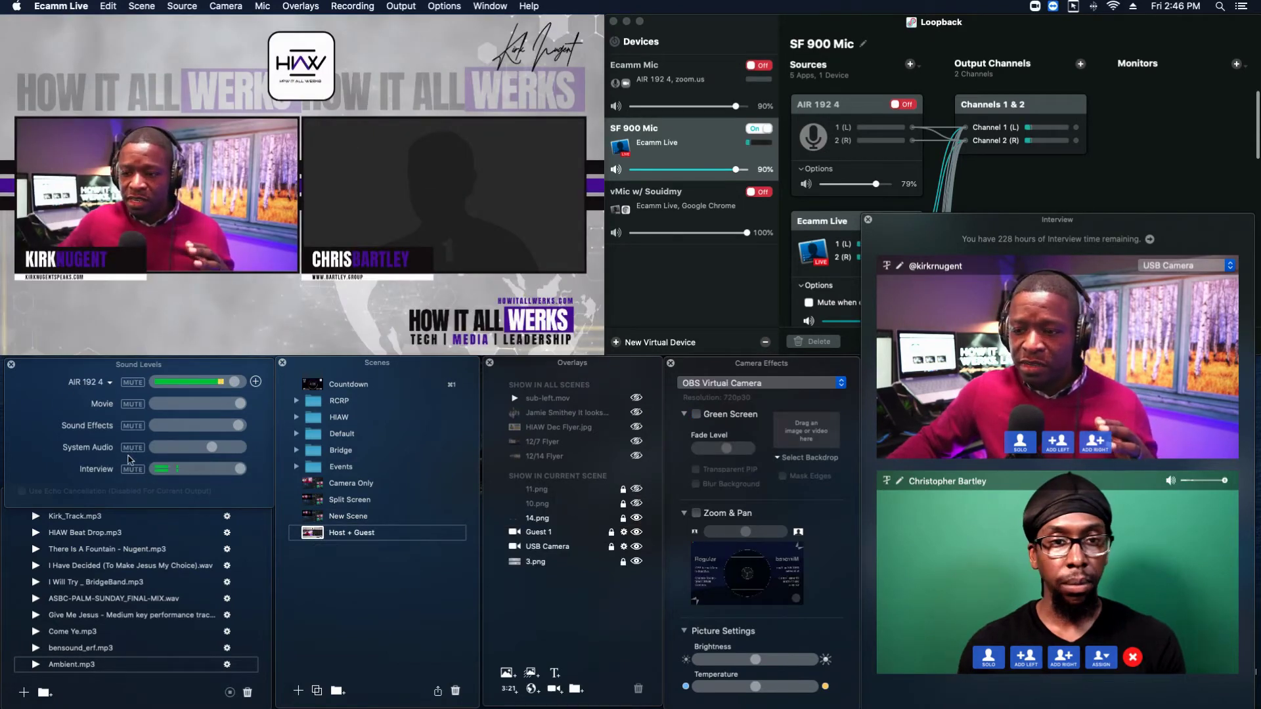
{"action": "left_click", "coordinate": [132, 469]}
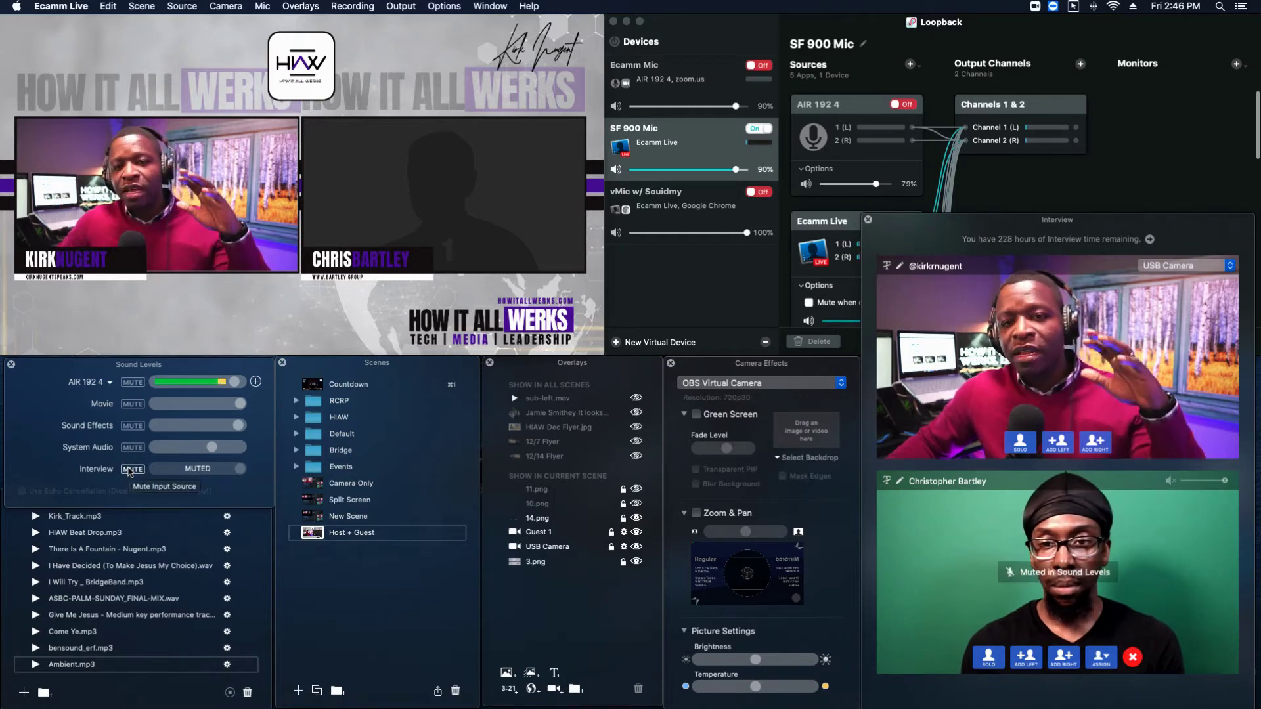
Step: Set the Guest 1 overlay's camera to Guest 3's camera
{"action": "mouse_move", "coordinate": [256, 211]}
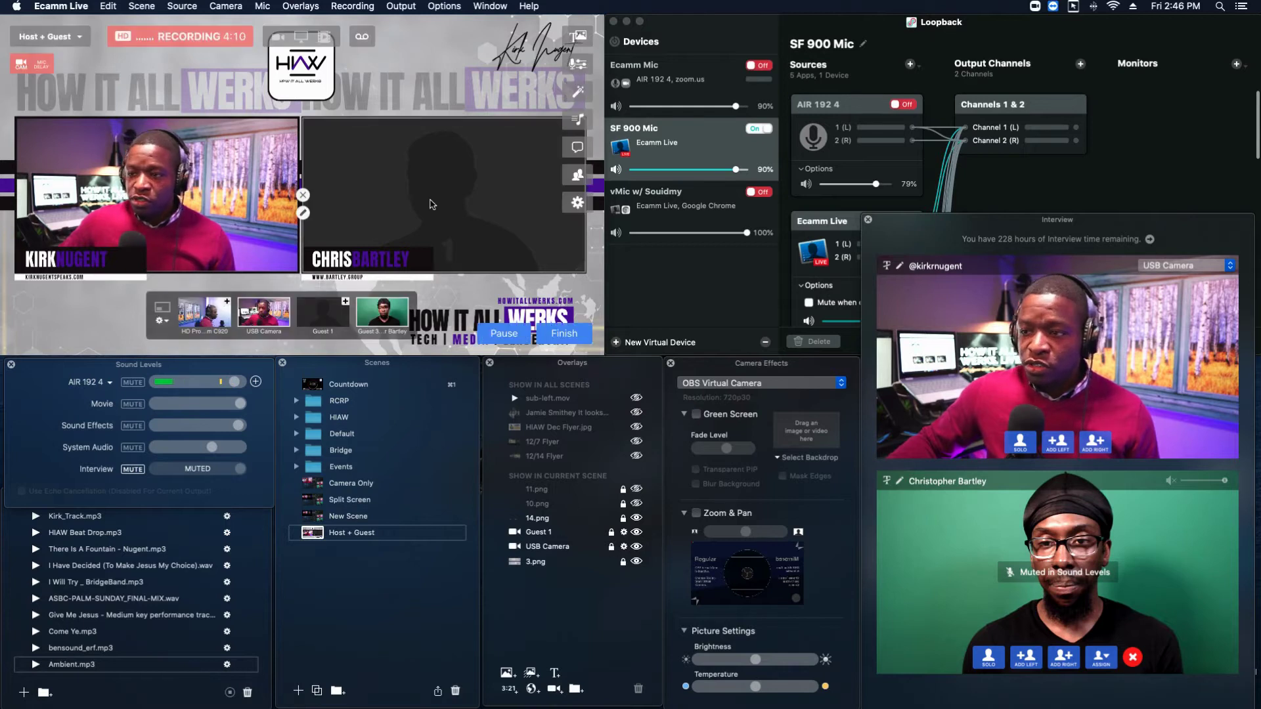
{"action": "left_click", "coordinate": [623, 532]}
{"action": "left_click", "coordinate": [739, 525]}
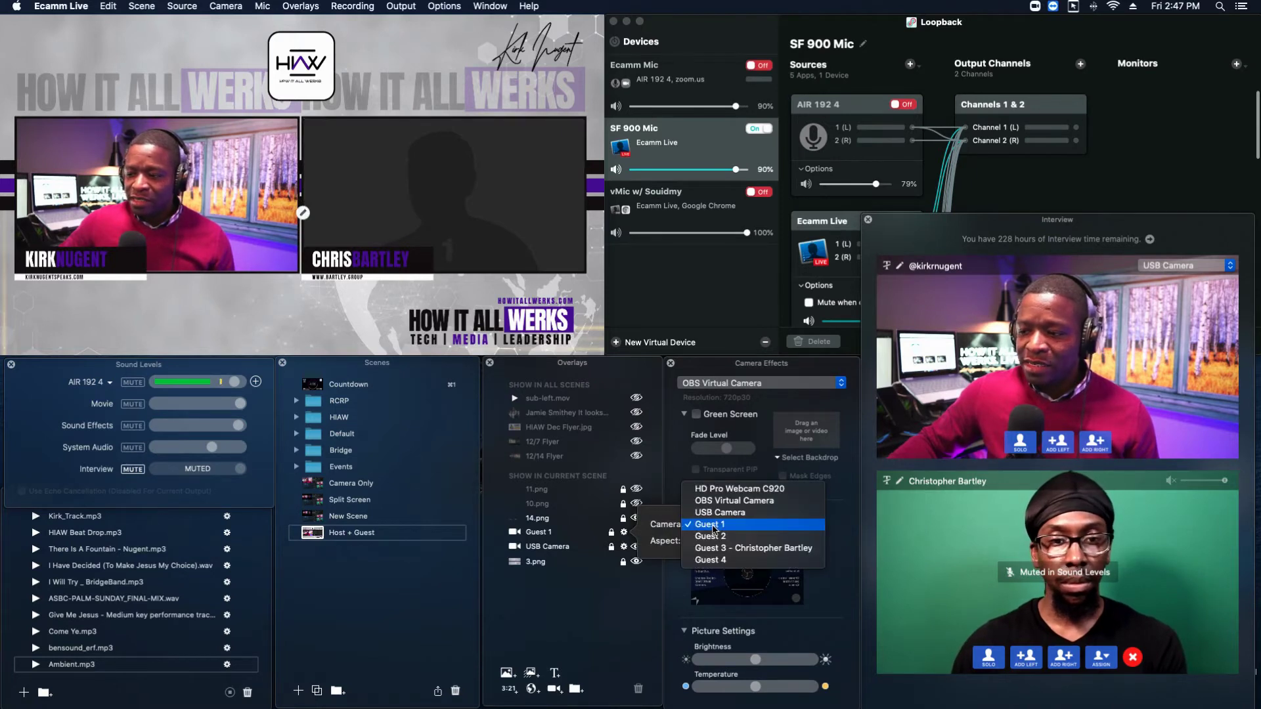
{"action": "left_click", "coordinate": [721, 549]}
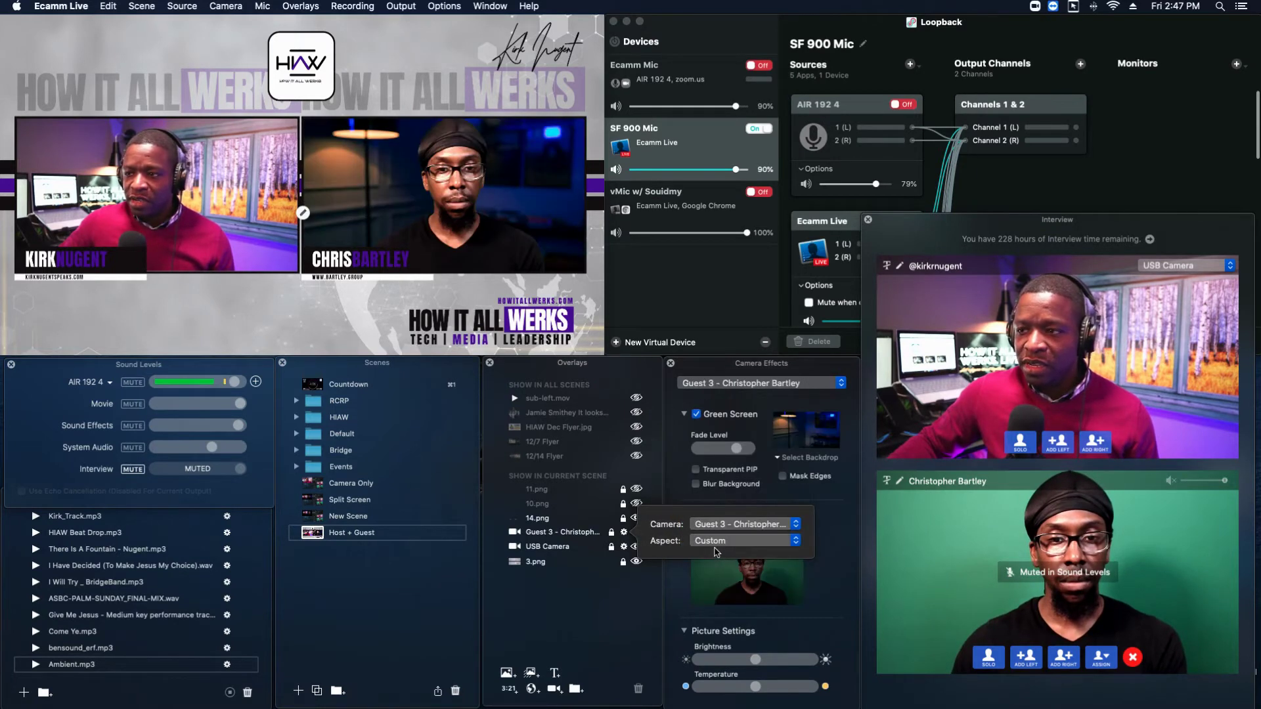
{"action": "left_click", "coordinate": [602, 622]}
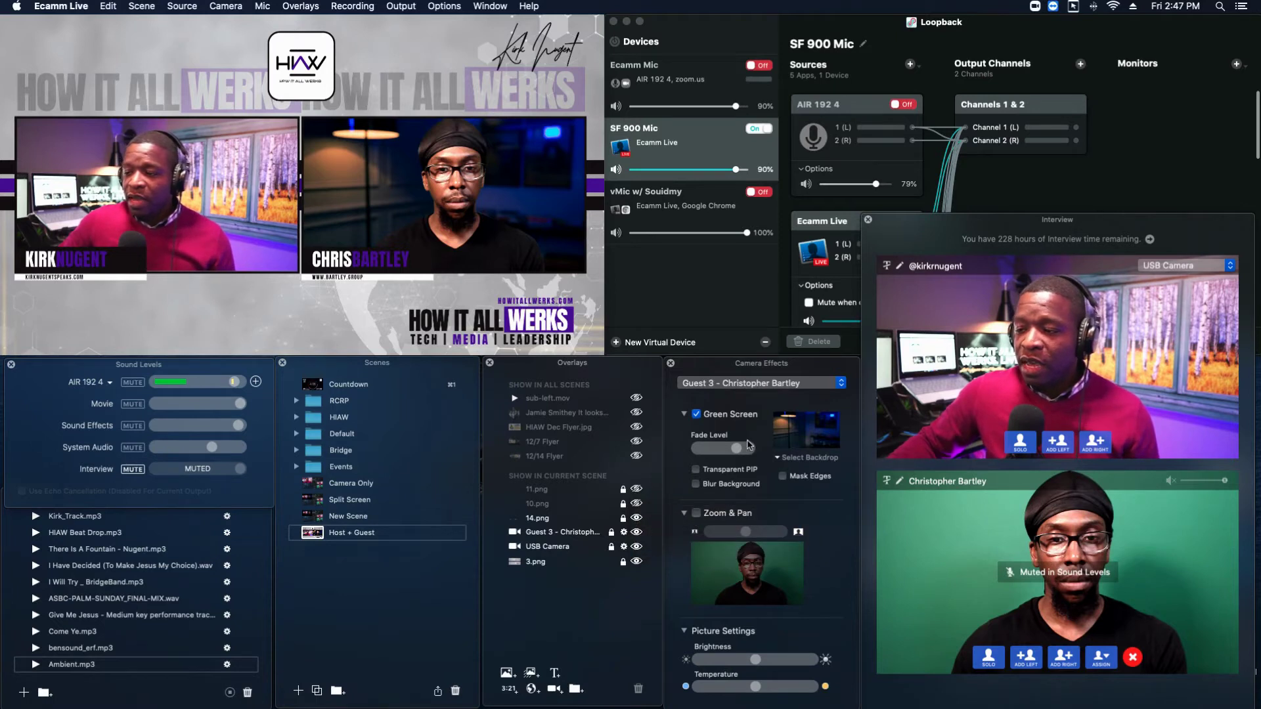